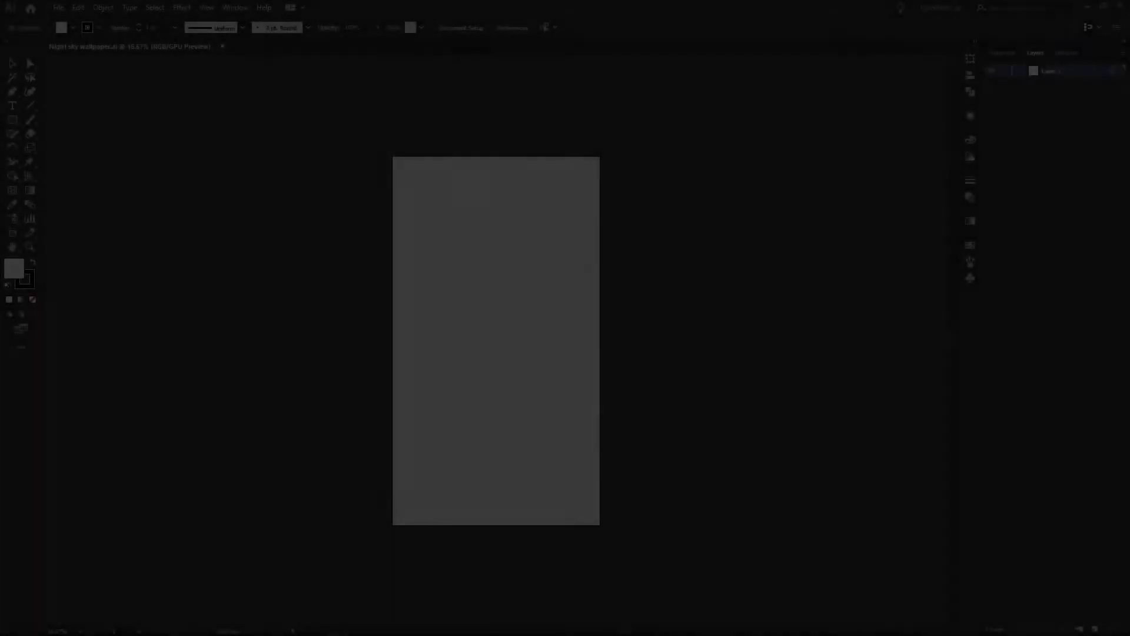
Cover the 1080 × 1920 artboard with a rectangle filled dark navy #212c3d
drag(393, 156, 600, 525)
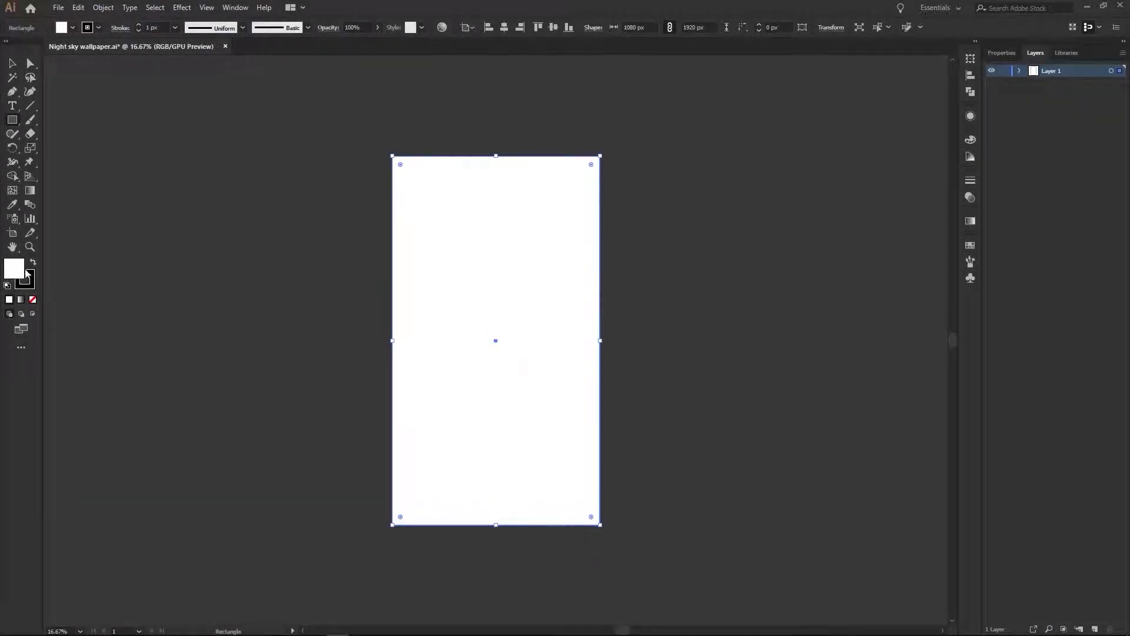
double_click(14, 268)
text(212c3d)
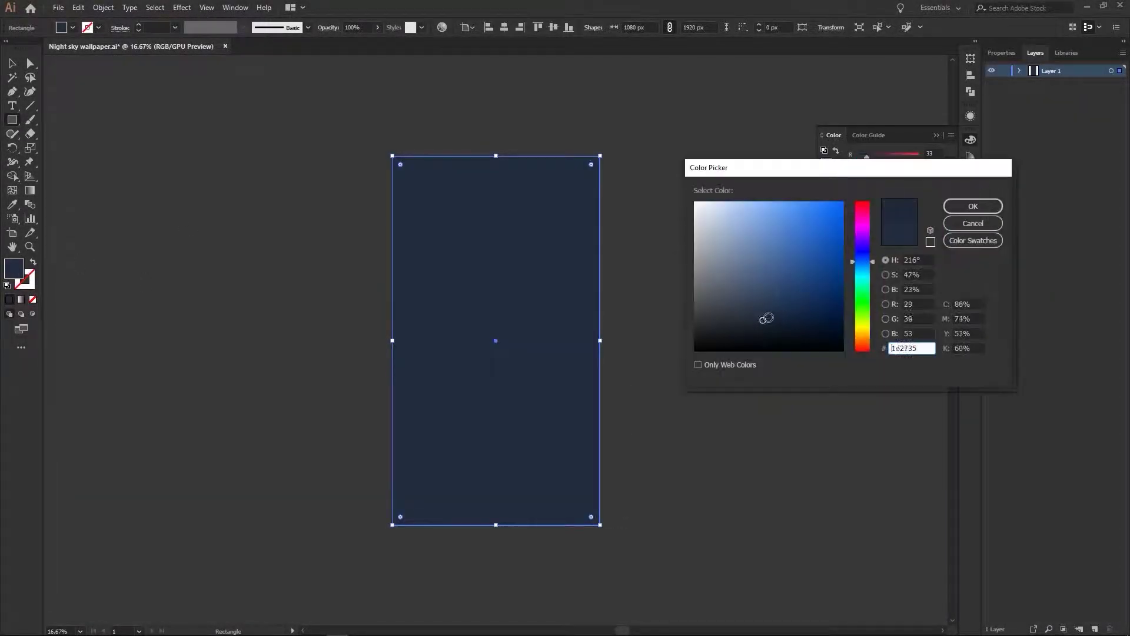
key(Return)
Outline a closed first mountain shape along the artboard's bottom with the Pen tool
key(v)
click(718, 274)
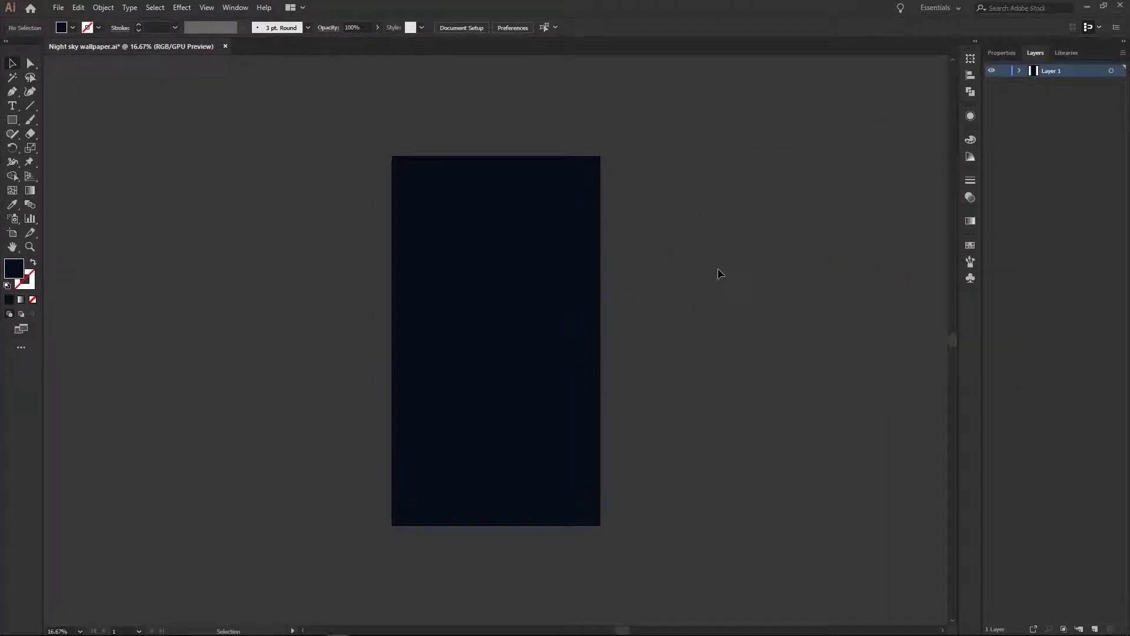
click(458, 533)
click(469, 516)
click(484, 515)
click(489, 497)
click(496, 475)
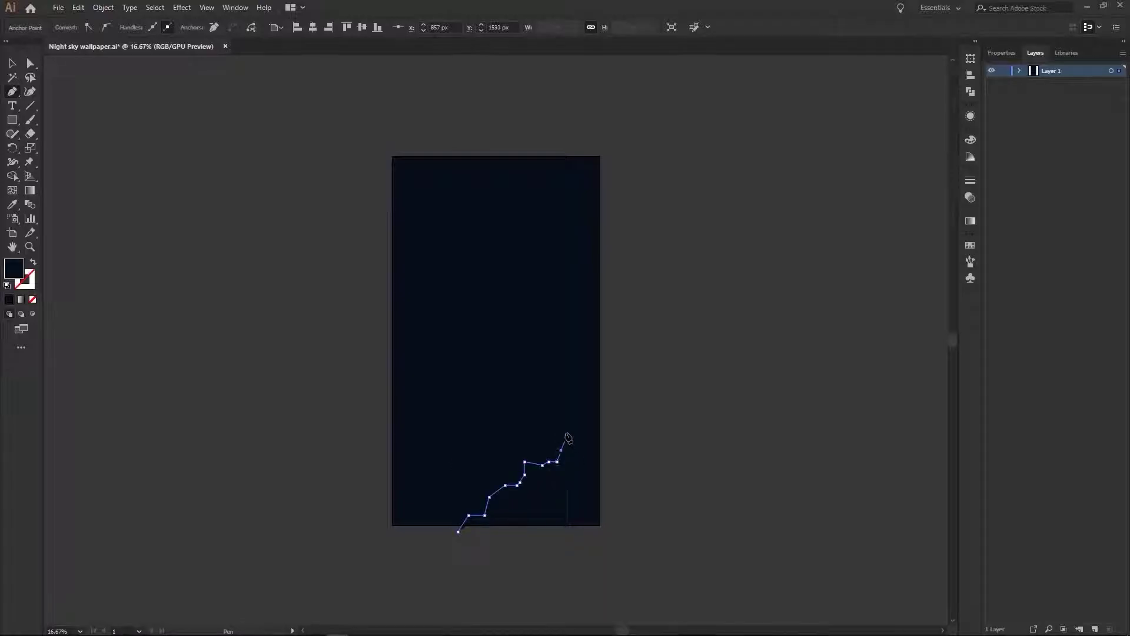
click(607, 531)
click(459, 532)
Fill the first mountain dark blue and deselect it
double_click(14, 268)
click(762, 305)
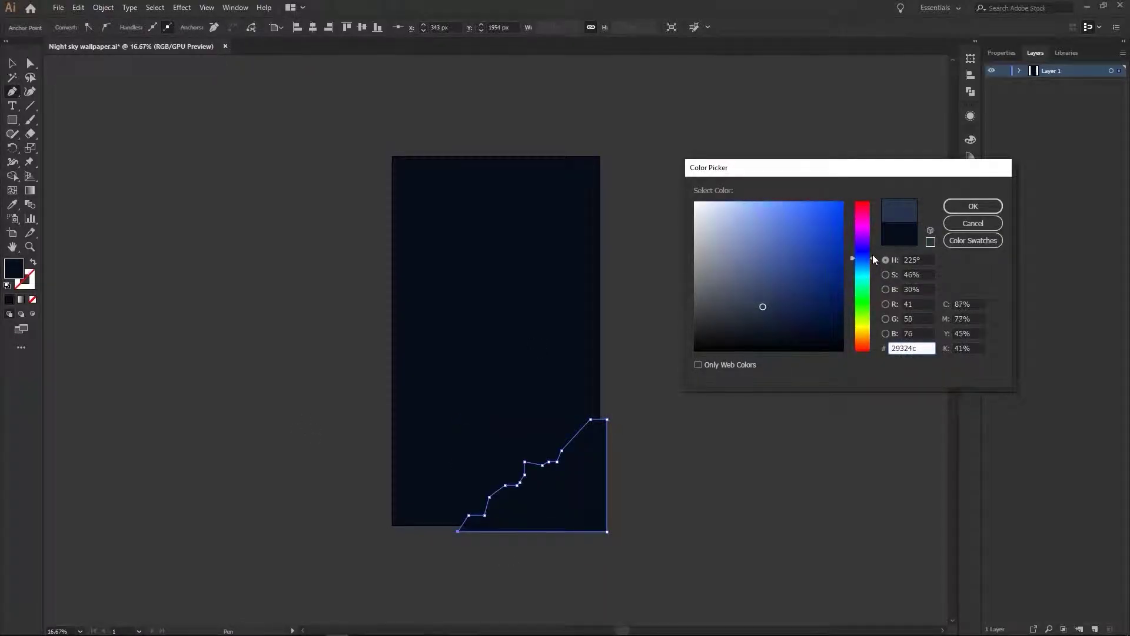
key(Return)
key(v)
key(a)
click(736, 375)
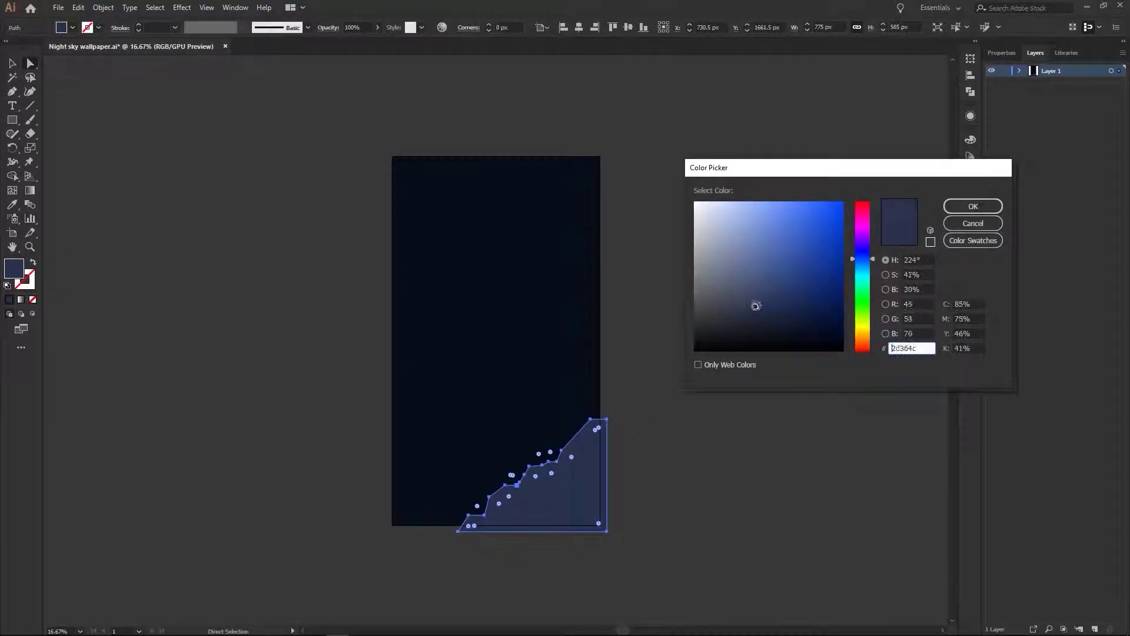
Draw a second mountain from the left edge, lower it and send it behind the first
click(395, 385)
drag(413, 384, 415, 393)
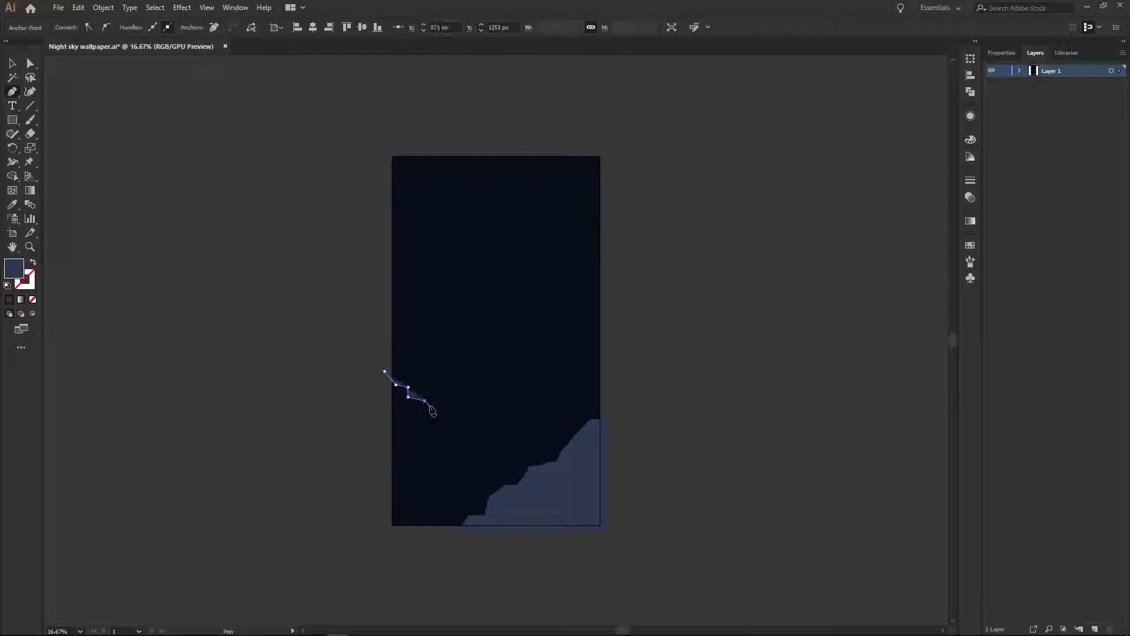
click(500, 445)
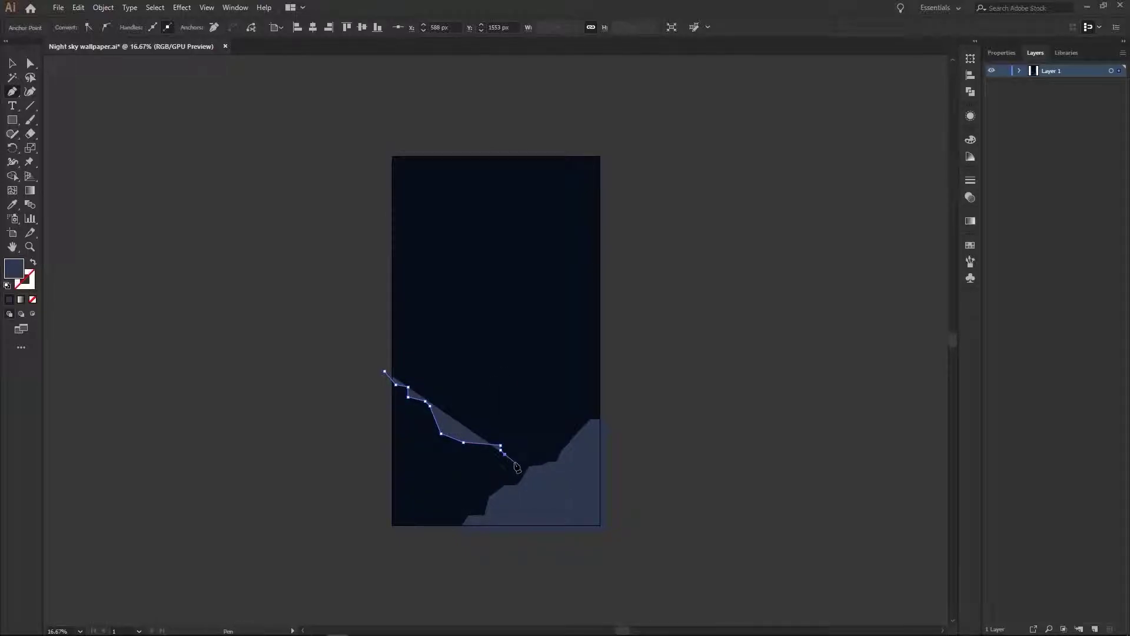
click(566, 533)
click(384, 533)
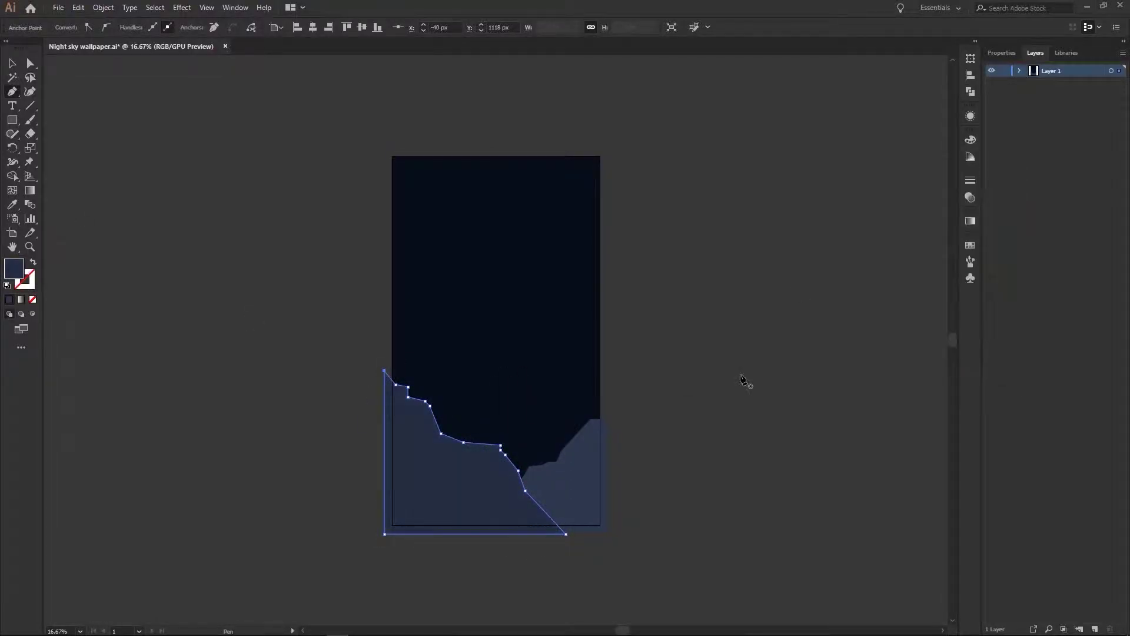
key(v)
drag(439, 462, 439, 501)
key(ctrl+bracketleft)
click(662, 378)
Trace the third mountain's ridge from the left edge up over its peak
click(387, 437)
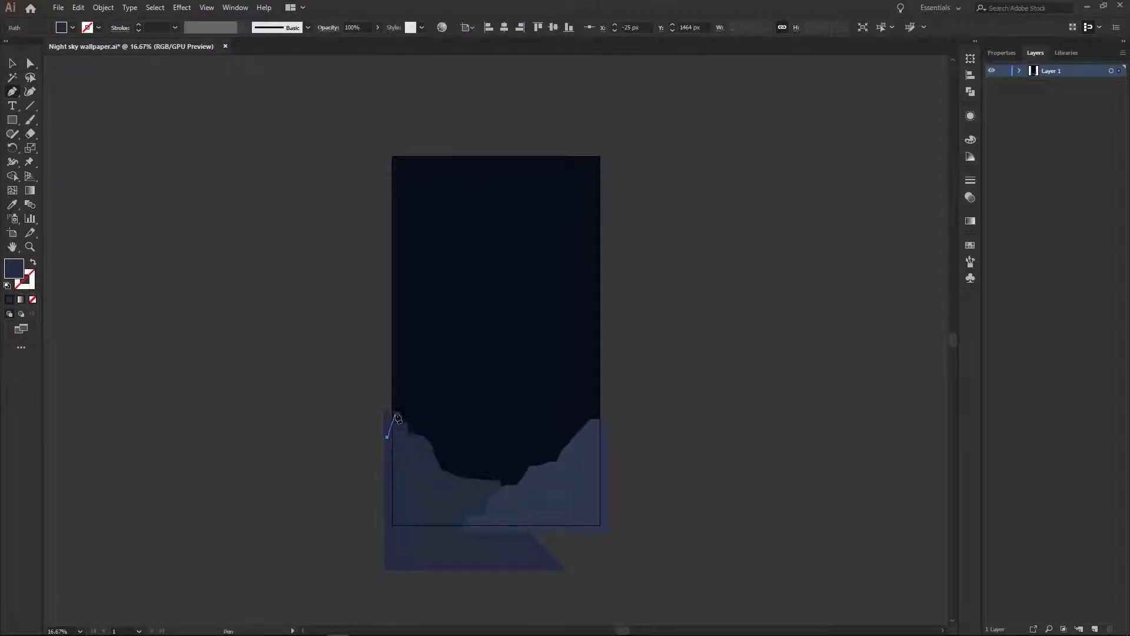
click(399, 403)
click(425, 373)
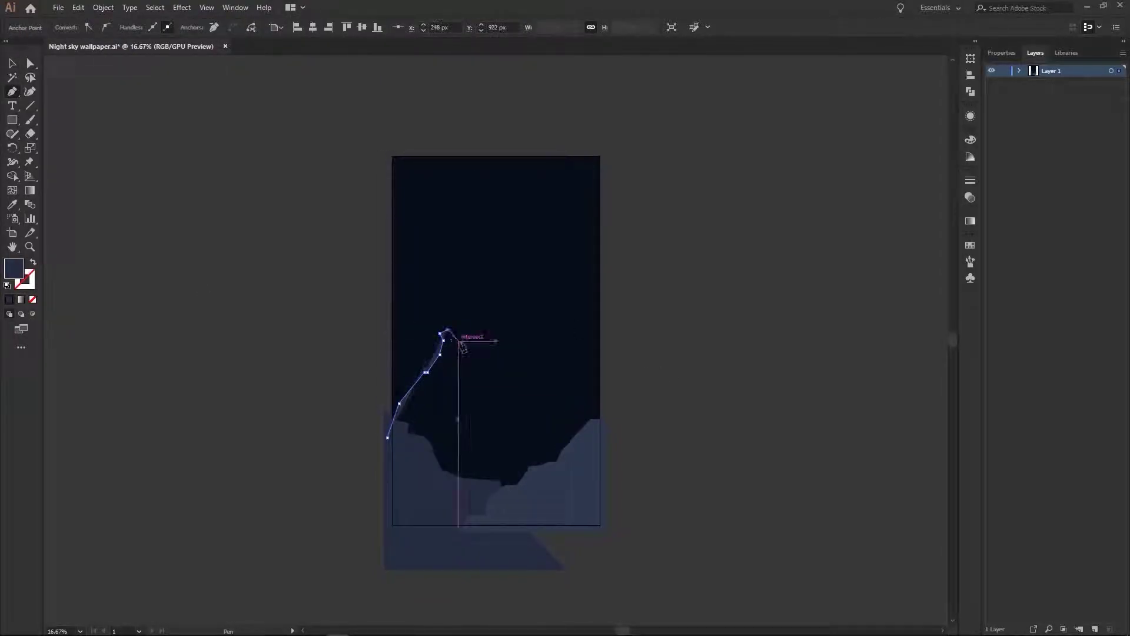
click(461, 339)
click(481, 357)
click(515, 390)
click(515, 400)
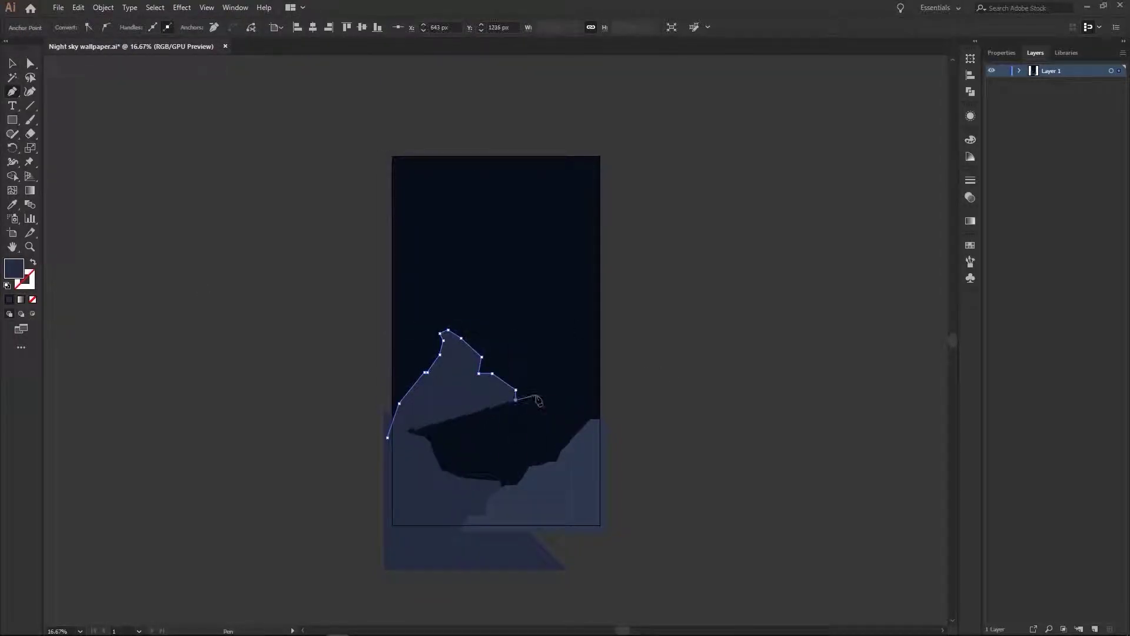
Close the third mountain, fill it dark blue, then undo the mountain shapes
click(584, 430)
click(584, 536)
click(387, 535)
click(388, 438)
double_click(14, 268)
click(971, 206)
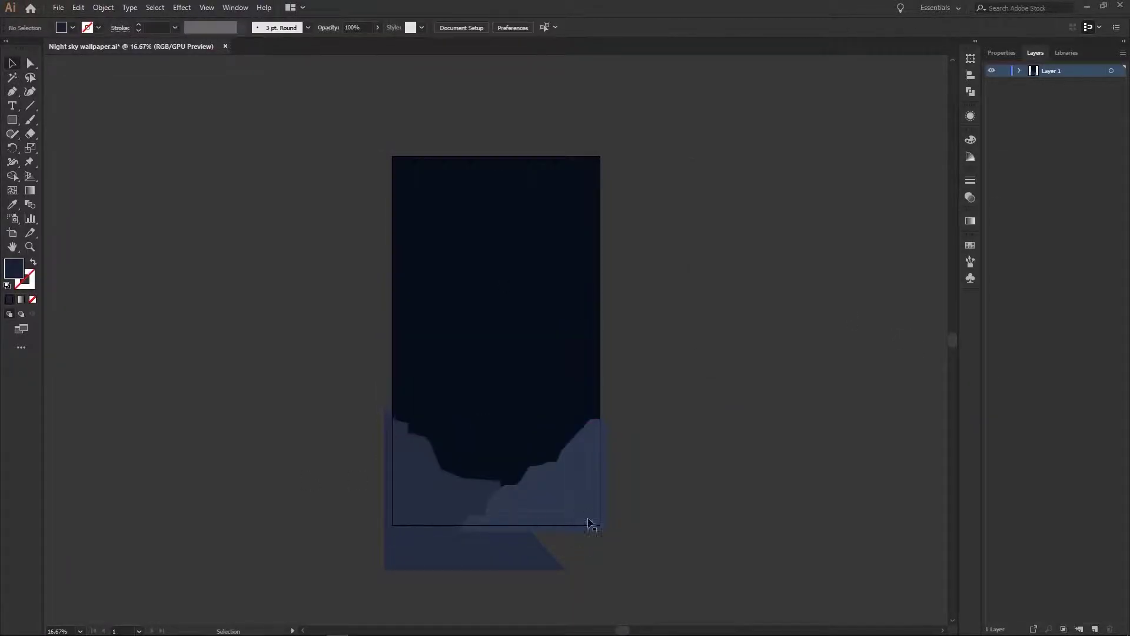
key(ctrl+z)
Draw a freehand mountain at the lower right and fill it dark blue
drag(12, 134, 52, 149)
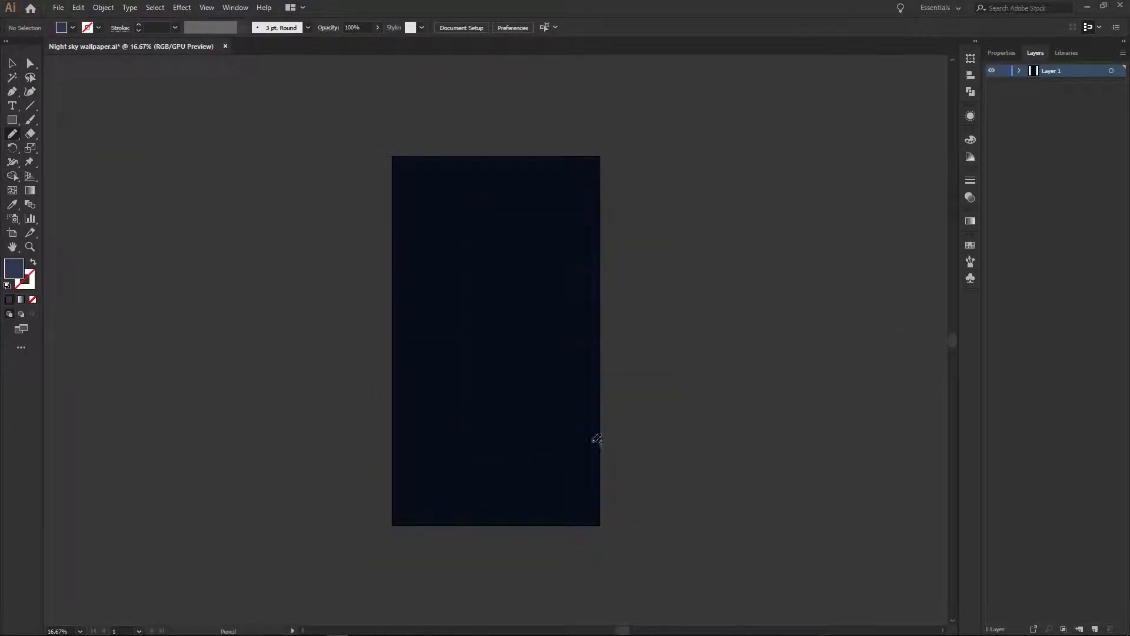
drag(614, 439, 459, 526)
double_click(14, 269)
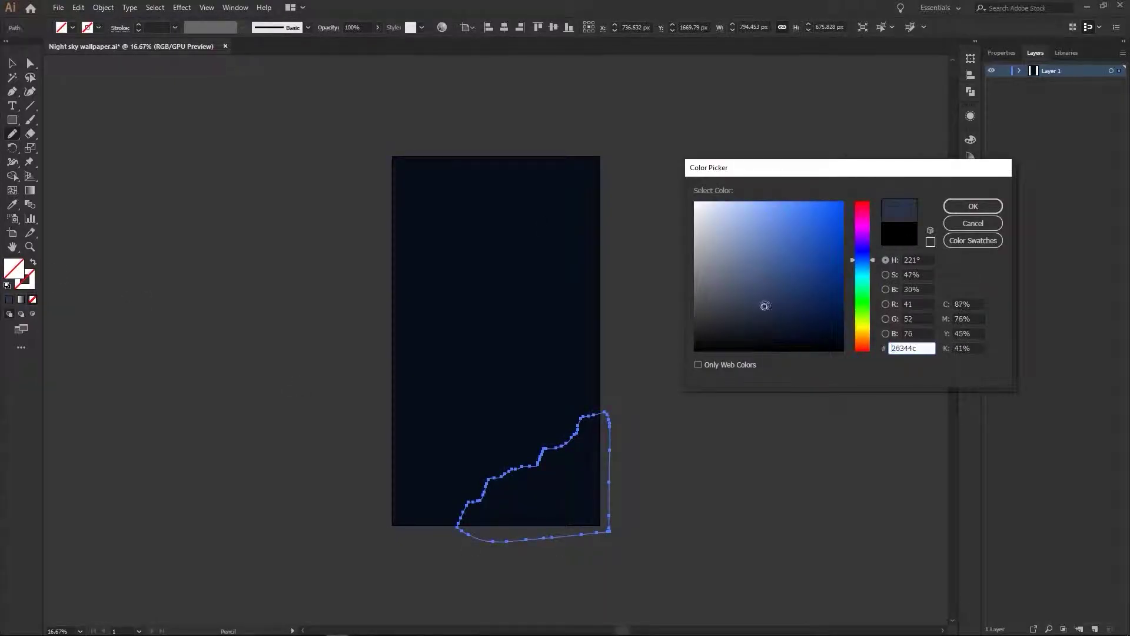
click(838, 283)
click(971, 204)
key(v)
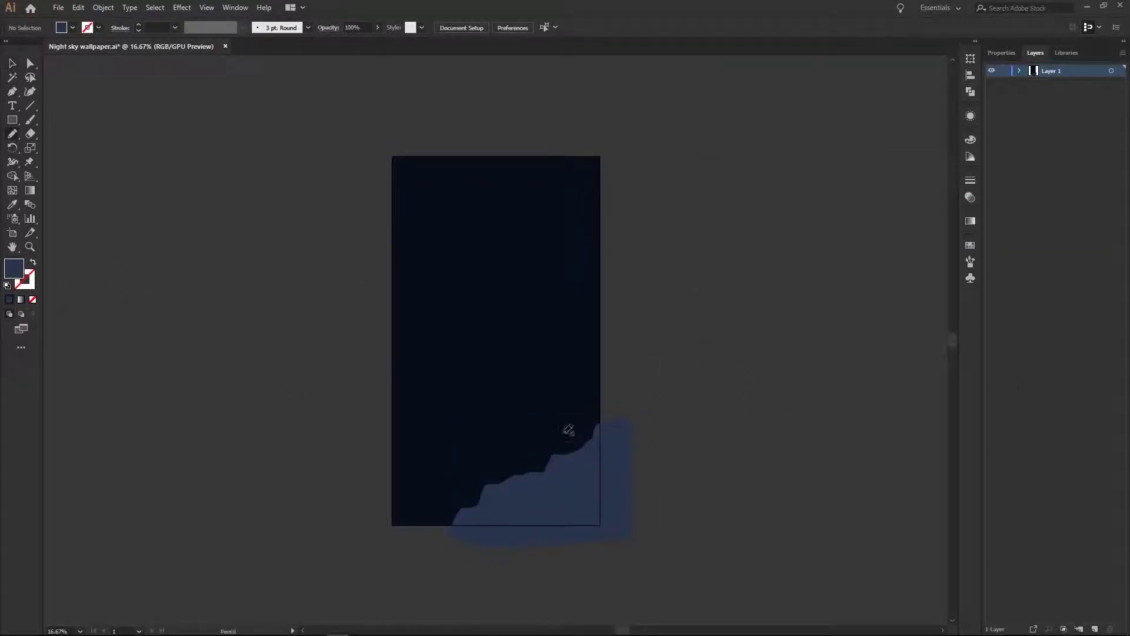
Draw a blue mountain on the left and nudge it up and right
drag(519, 542, 390, 406)
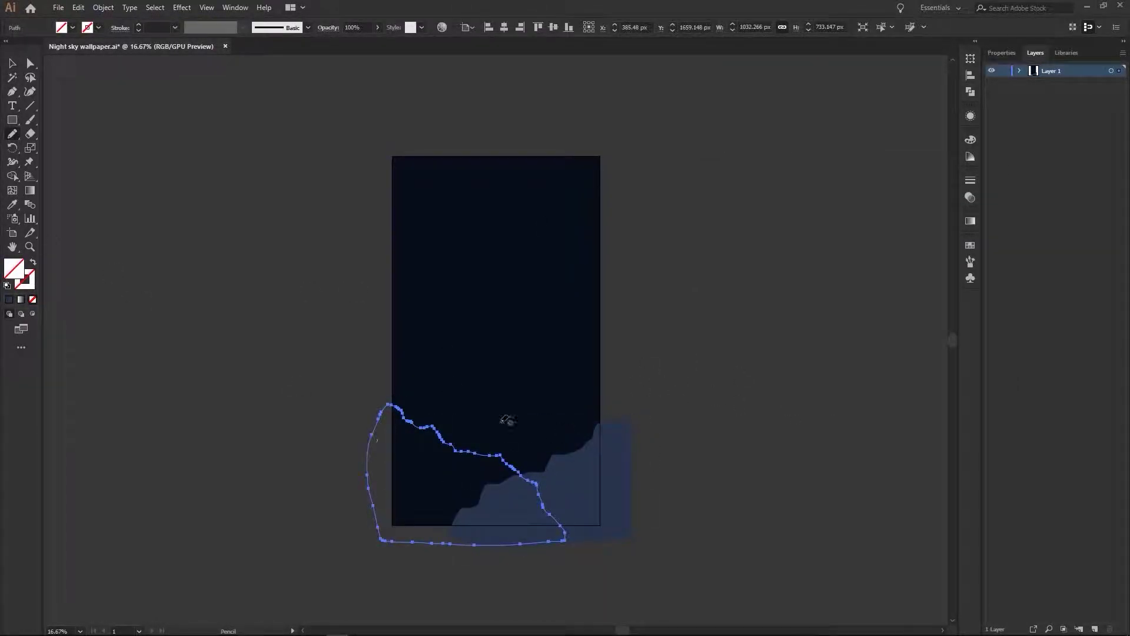
double_click(14, 269)
key(Return)
key(v)
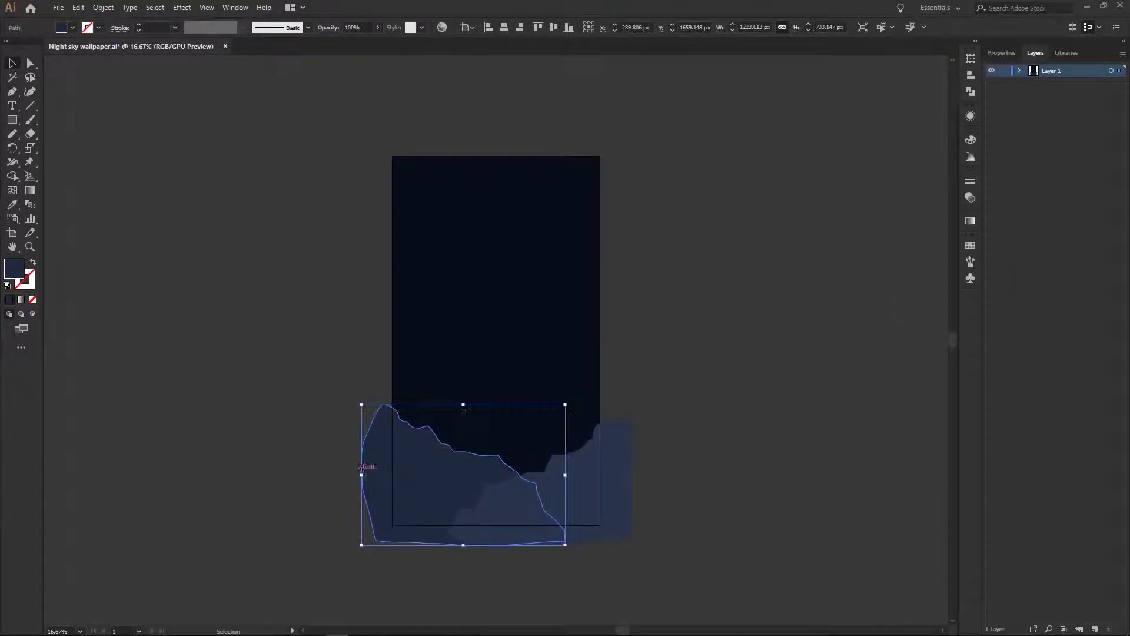
drag(423, 483, 447, 467)
click(758, 369)
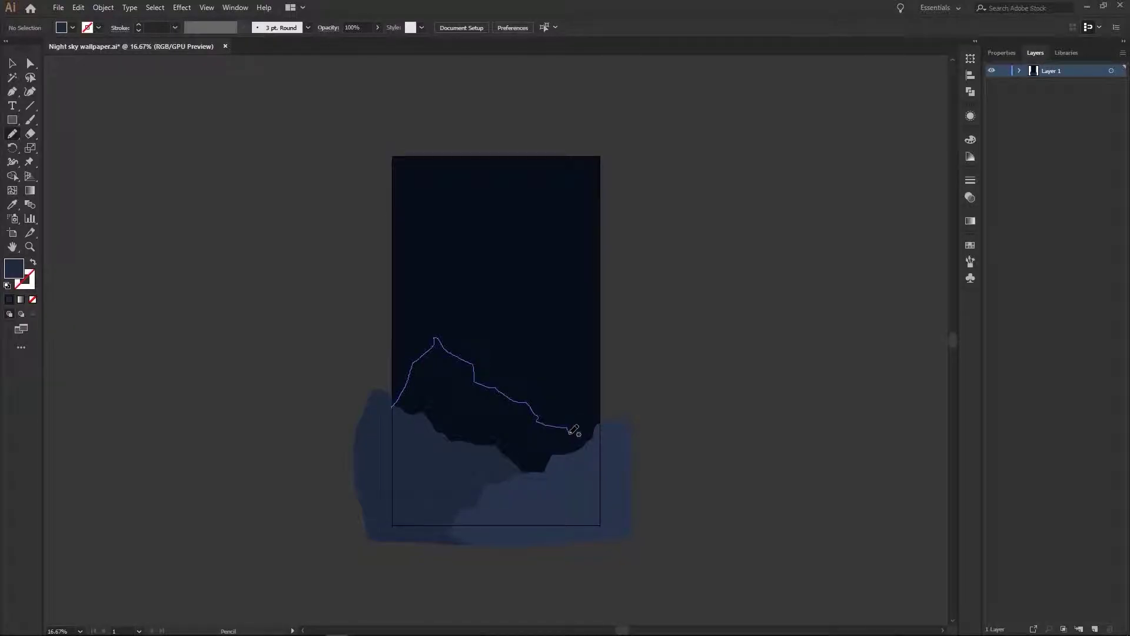
Add a taller middle peak filled a darker blue
drag(626, 533, 391, 407)
double_click(14, 268)
click(960, 205)
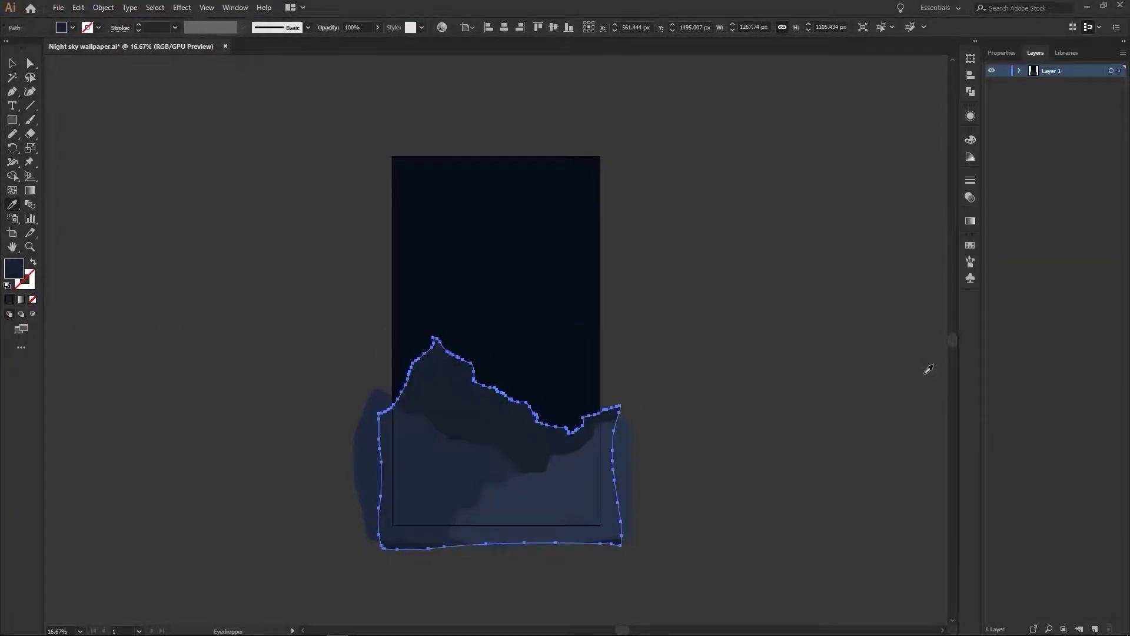
key(v)
click(705, 300)
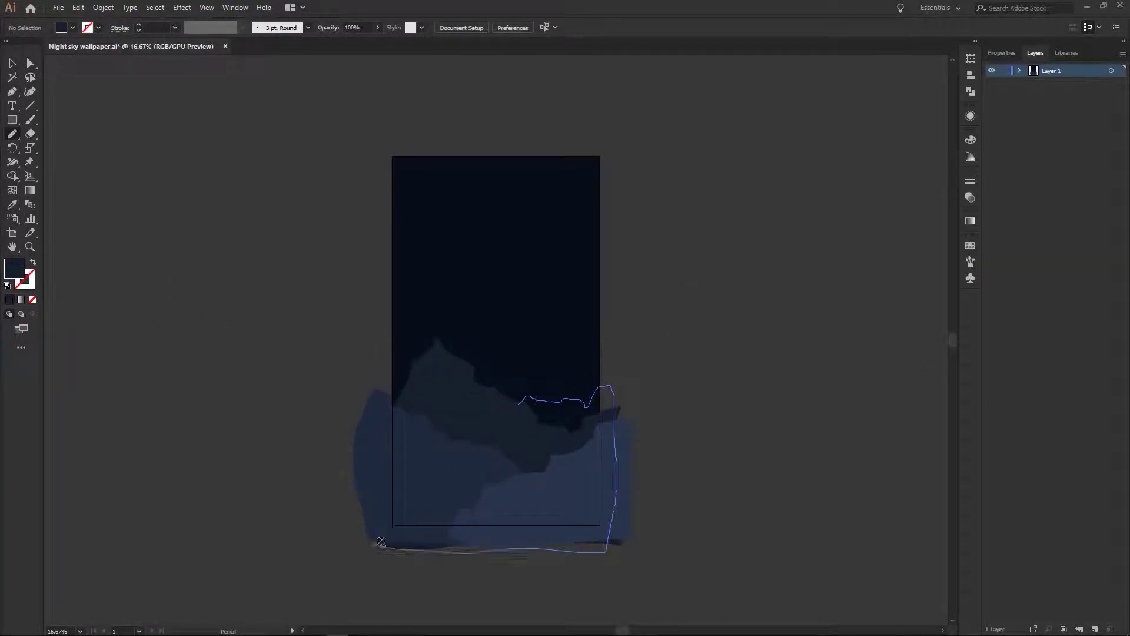
Add another blue mountain on the right and draw the moon circle at top right
drag(380, 541, 378, 541)
double_click(14, 269)
click(972, 207)
key(v)
click(752, 313)
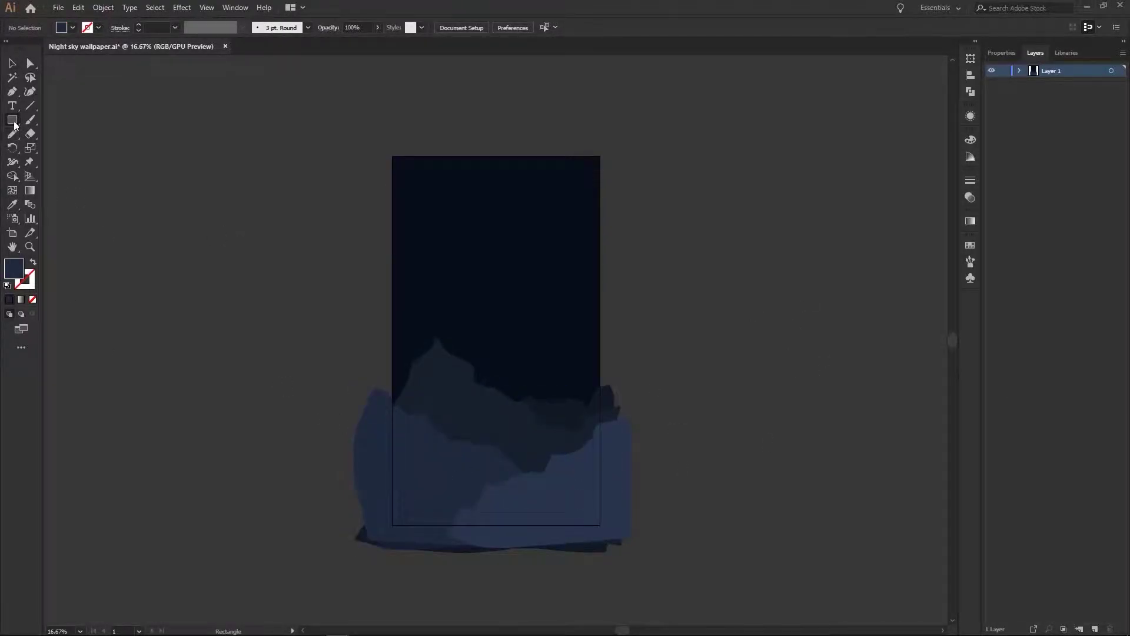
key(l)
drag(496, 203, 577, 286)
Fill the moon circle light grey and zoom in on it
double_click(14, 269)
click(969, 207)
key(v)
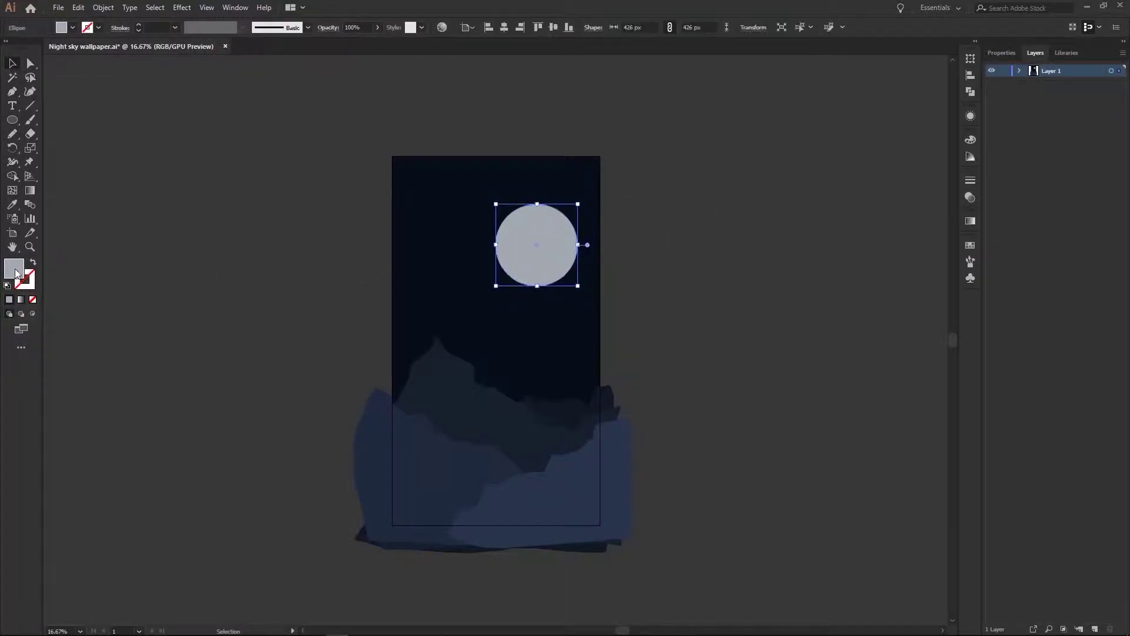
double_click(15, 272)
click(958, 207)
key(ctrl+=)
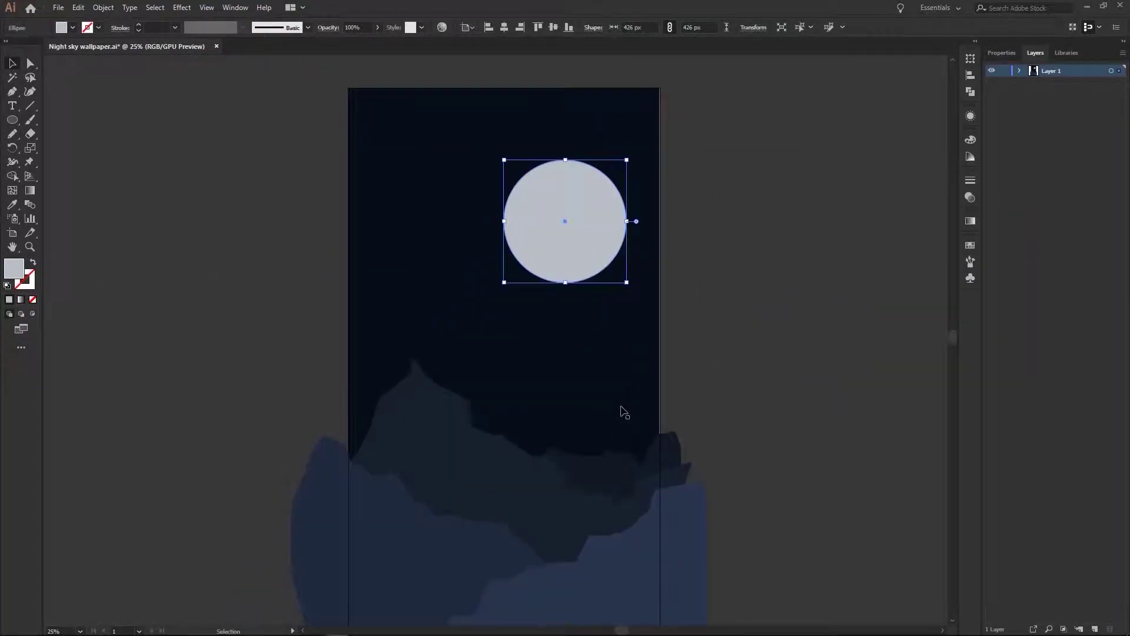
Copy the moon slightly up-right and give the copy a lighter grey fill
alt+drag(547, 244, 549, 241)
double_click(14, 268)
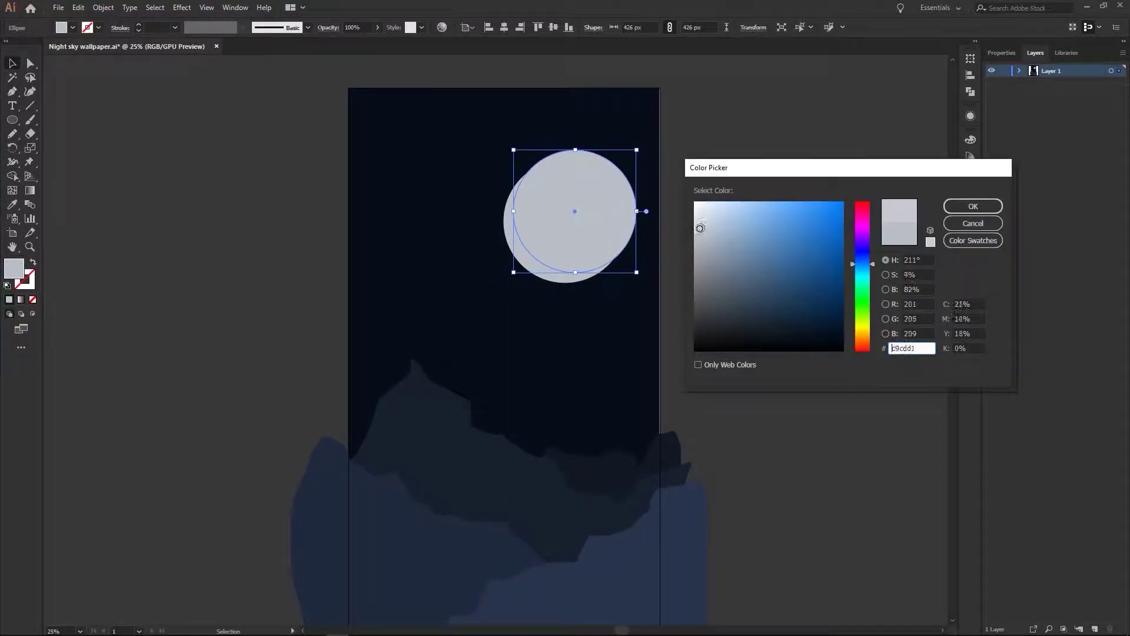
click(700, 228)
key(Return)
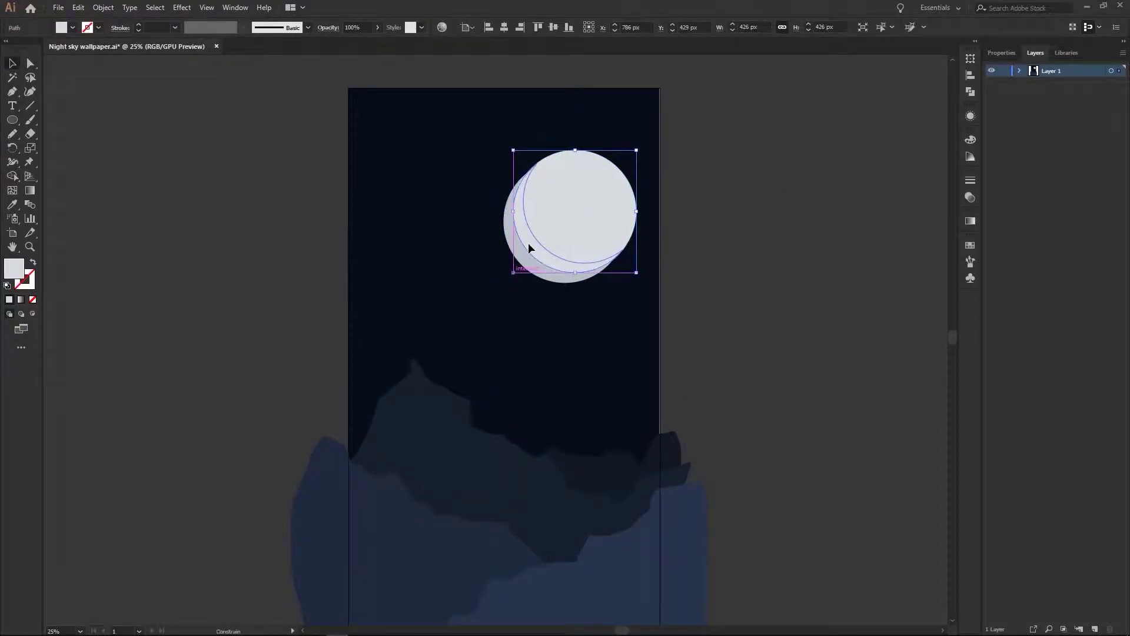
Move both moon circles higher in the sky and copy a small crater onto it
shift+click(528, 243)
drag(535, 252, 600, 207)
click(735, 172)
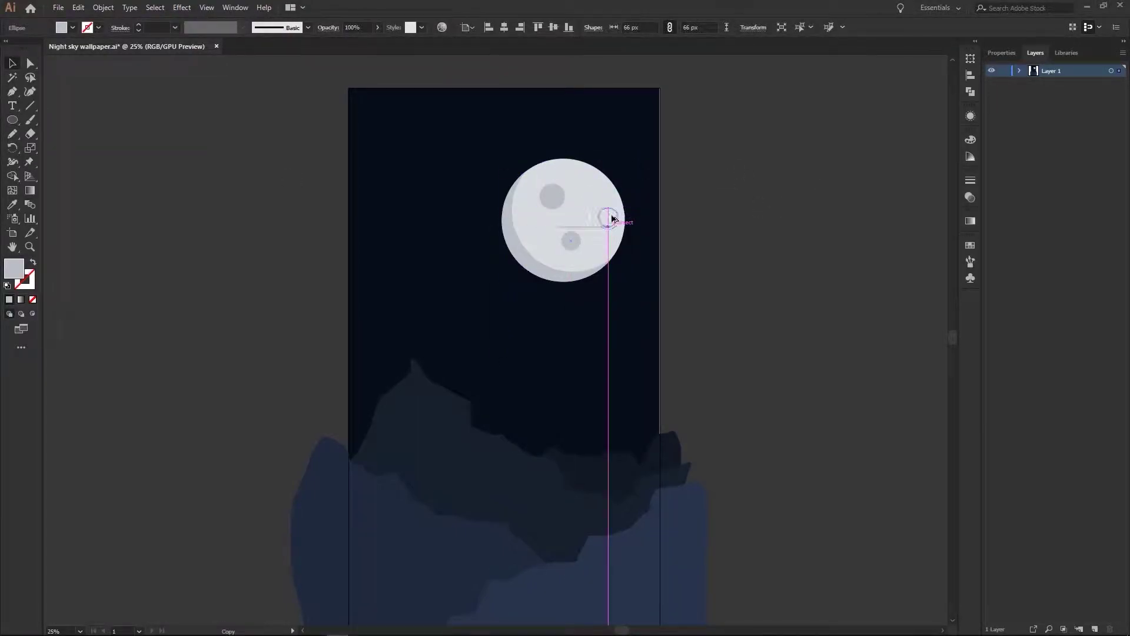
drag(612, 219, 612, 211)
key(ctrl+shift+a)
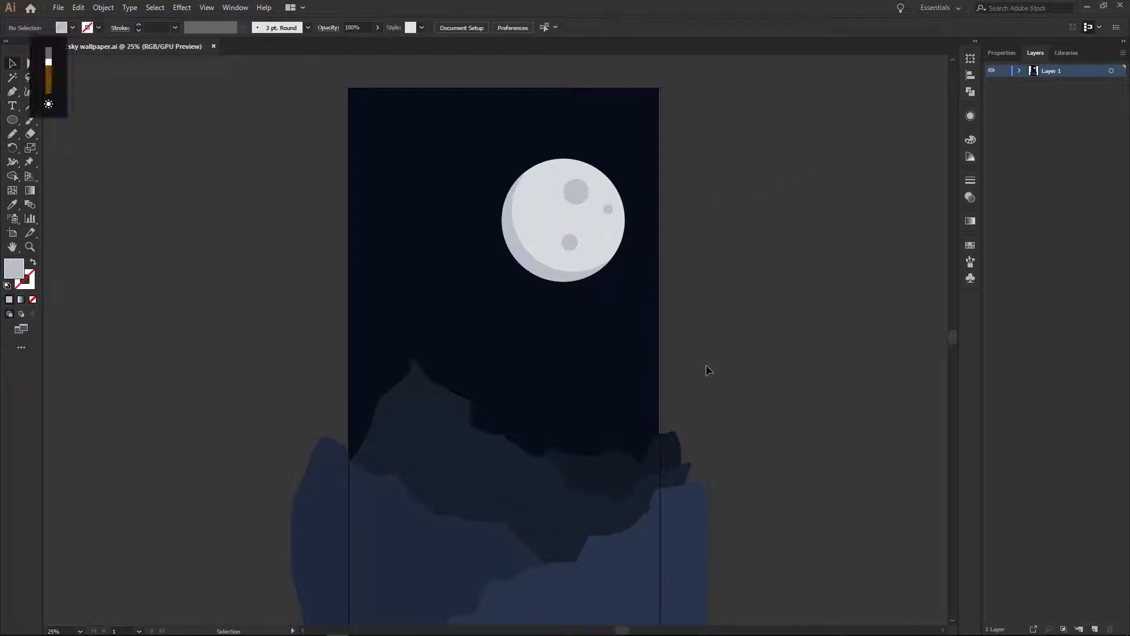
Give the dark middle mountain a linear gradient, sampling a dark blue into its left stop
scroll(705, 370, down, 3)
click(608, 394)
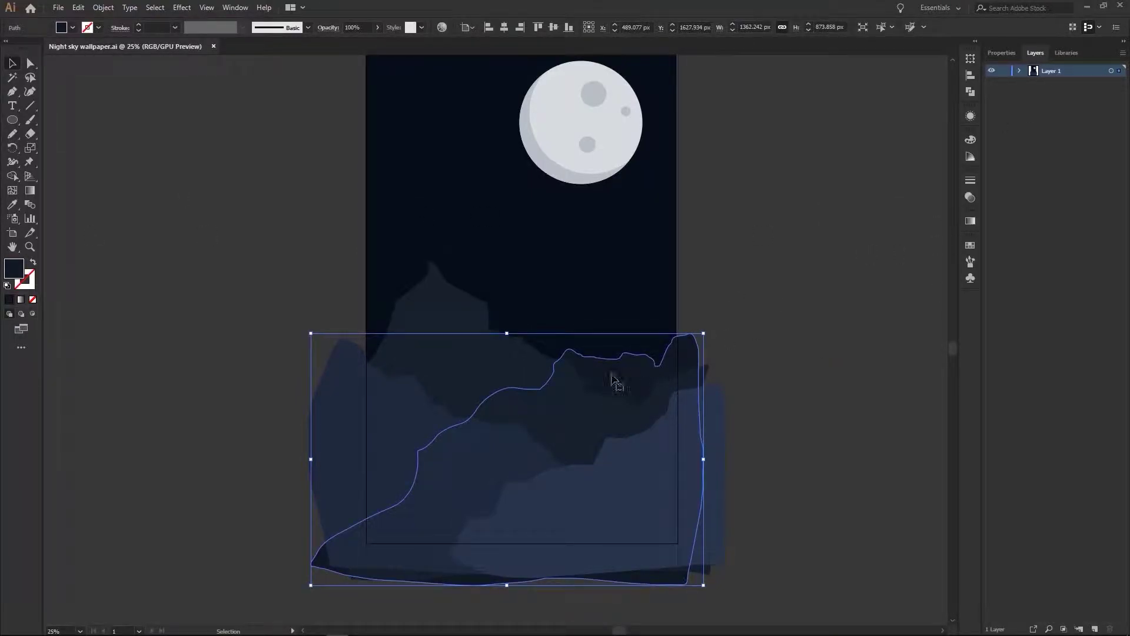
click(971, 221)
click(935, 327)
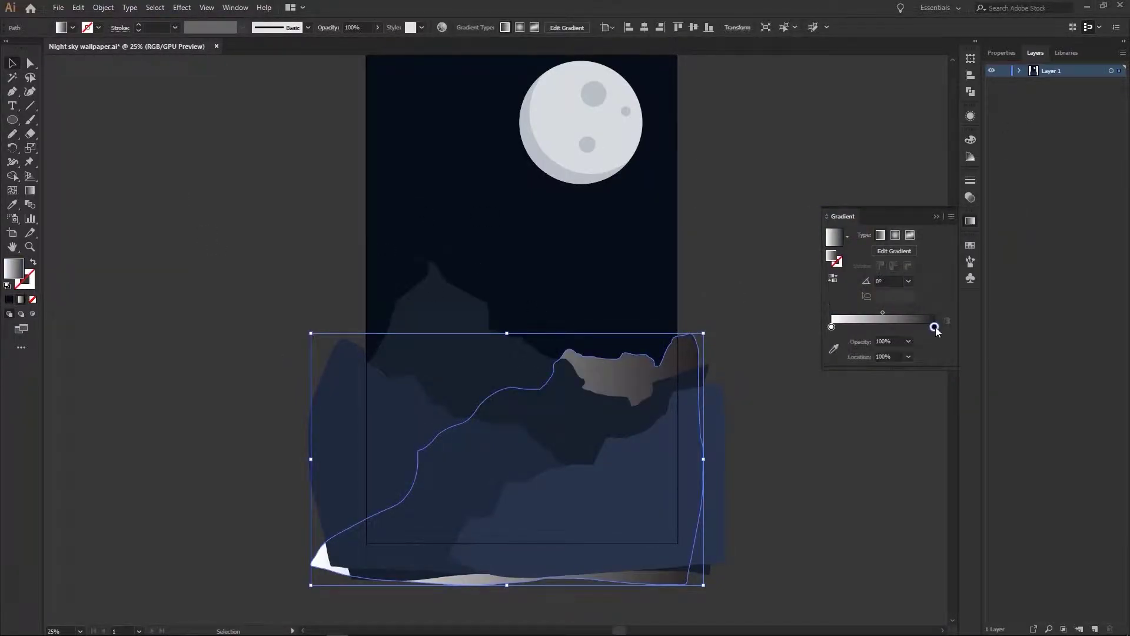
double_click(935, 327)
click(792, 384)
click(876, 456)
click(831, 327)
click(834, 349)
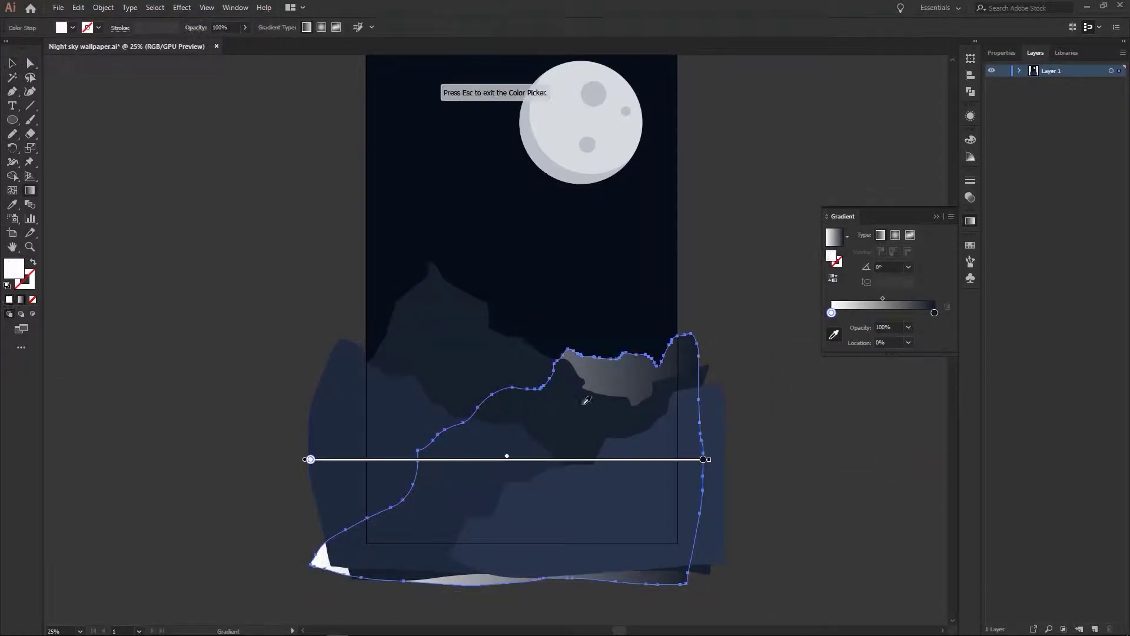
click(587, 400)
Make the middle mountain's gradient run vertically across its height
drag(707, 459, 298, 525)
drag(510, 504, 510, 401)
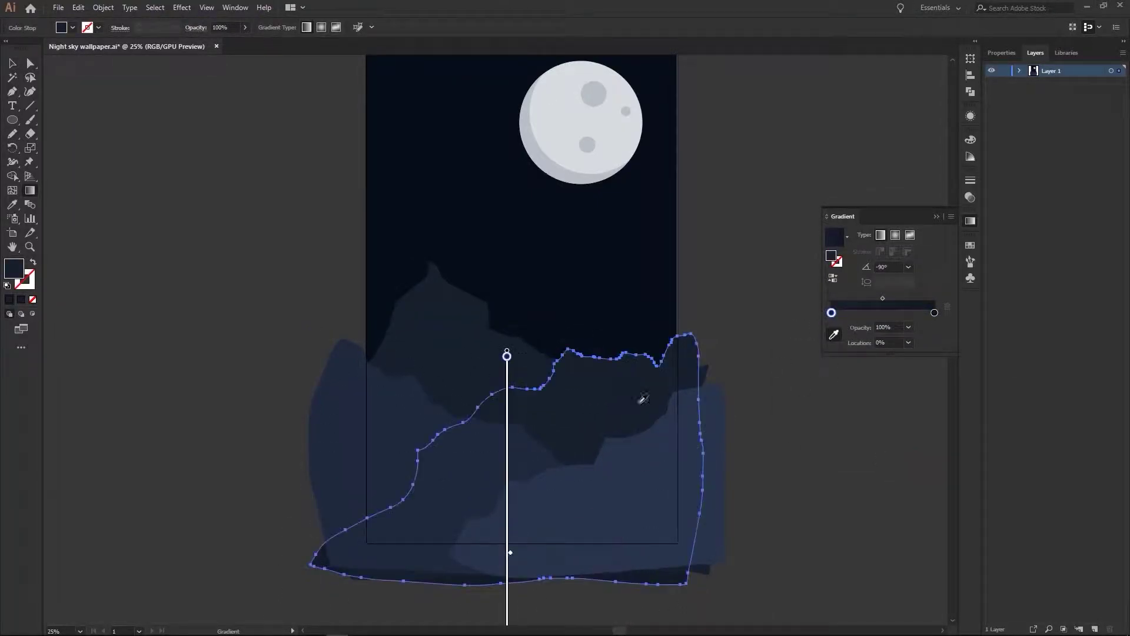
scroll(507, 550, down, 3)
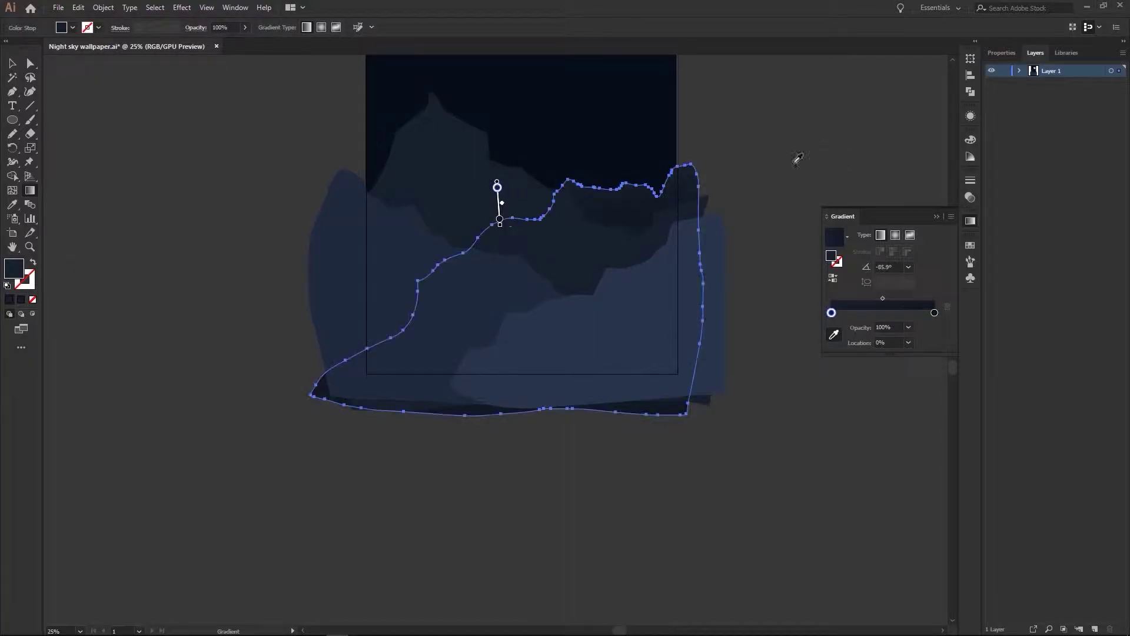
scroll(497, 235, up, 3)
key(v)
Apply the gradient to the tall back mountain, angled from peak down to base
double_click(14, 268)
key(Escape)
click(21, 299)
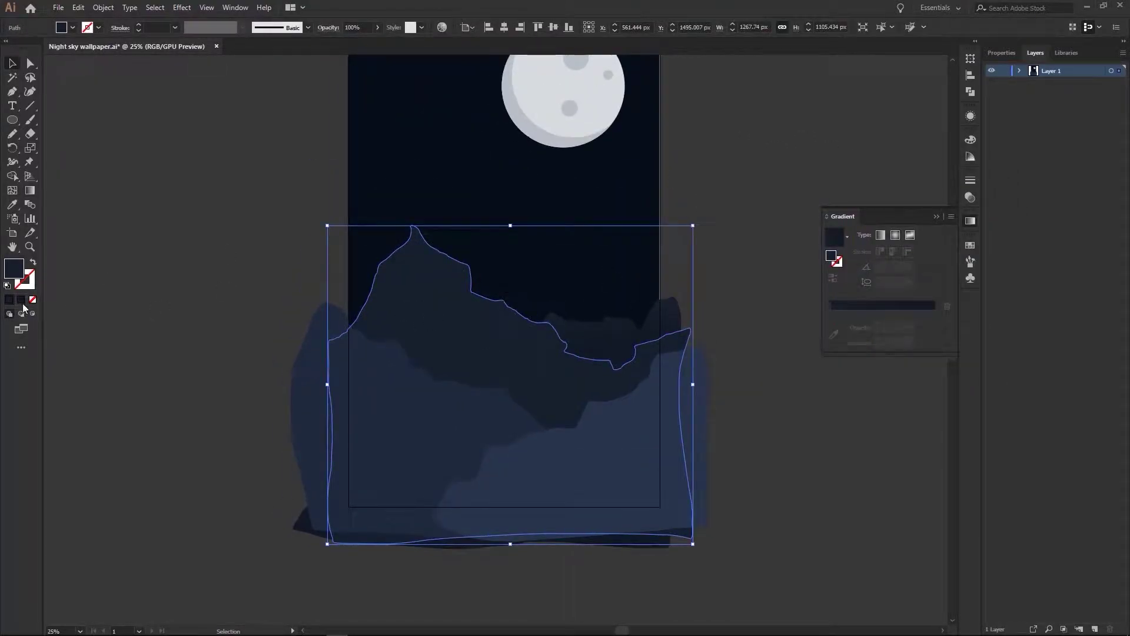
key(g)
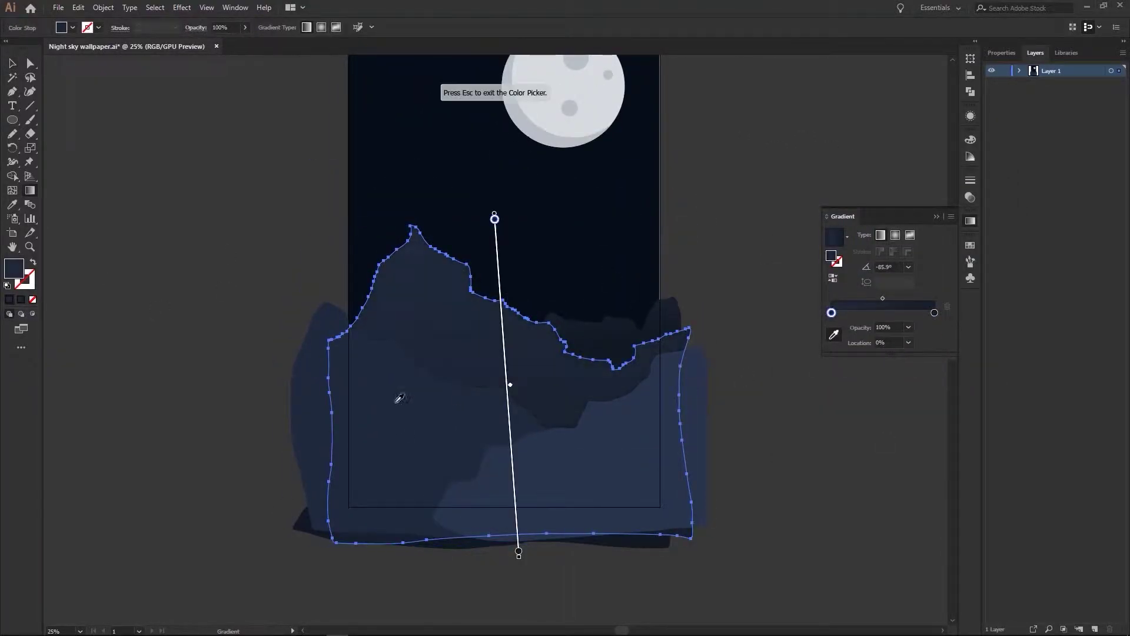
drag(541, 571, 410, 518)
mouse_move(566, 239)
mouse_down()
mouse_move(505, 463)
mouse_move(521, 391)
mouse_up()
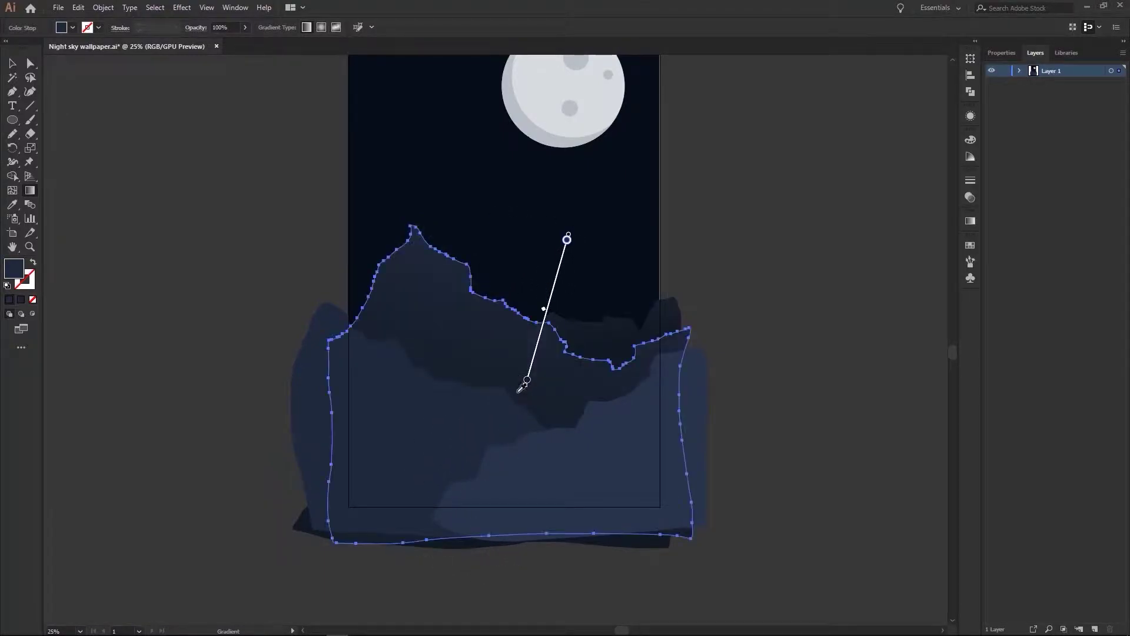
key(v)
click(807, 374)
Set the left gradient stop to 29344c and brighten it slightly
scroll(806, 370, up, 1)
scroll(771, 366, up, 1)
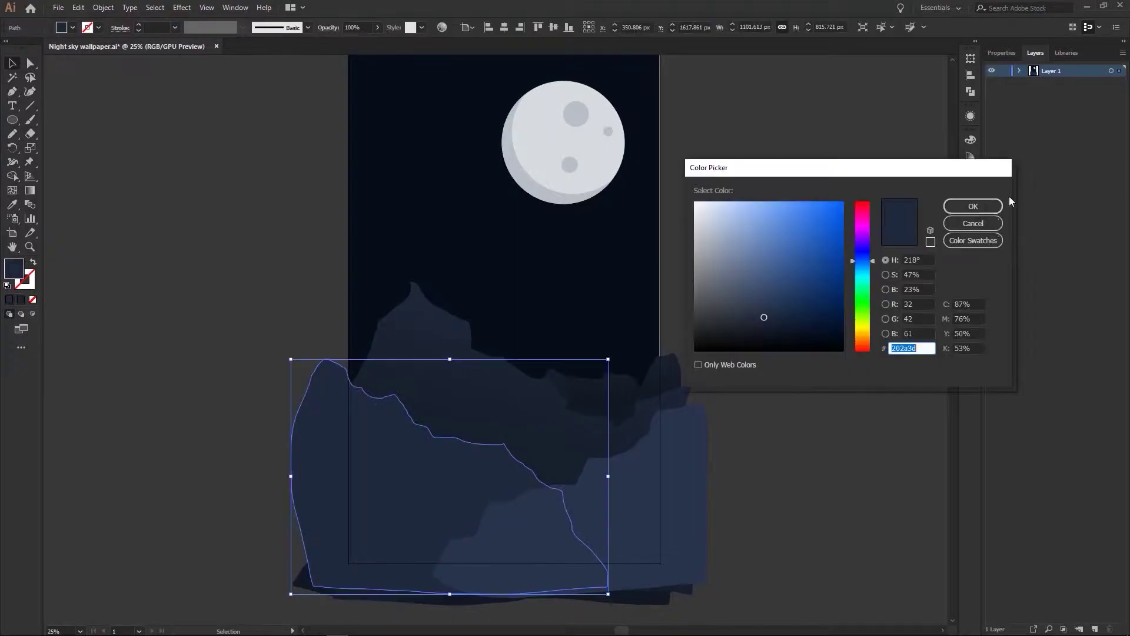
scroll(419, 535, down, 3)
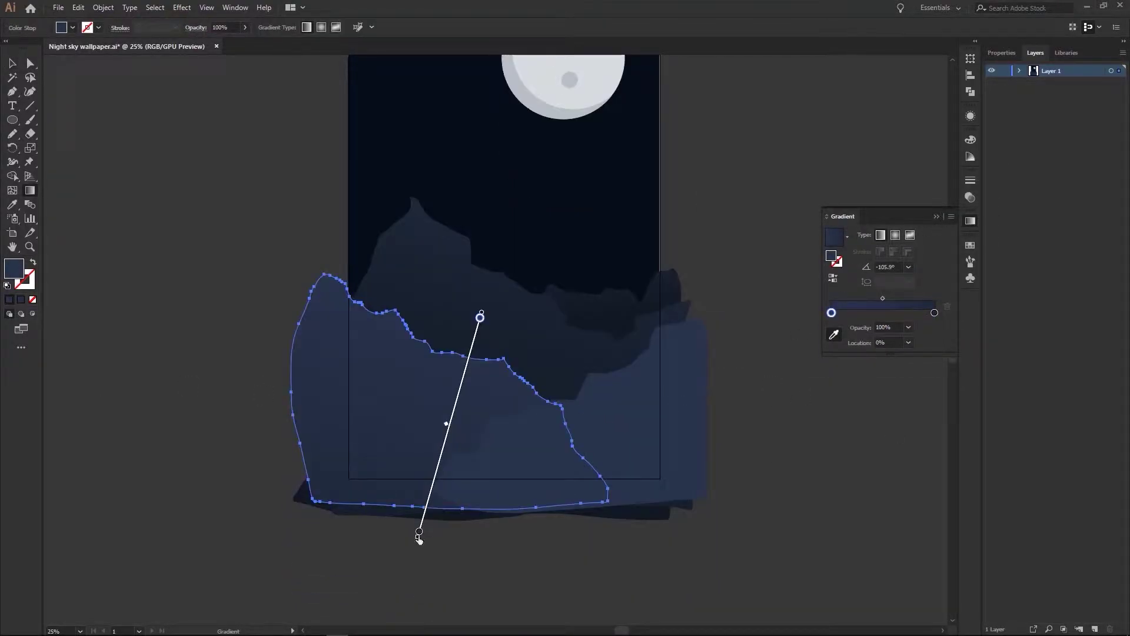
drag(419, 535, 457, 408)
drag(468, 360, 443, 452)
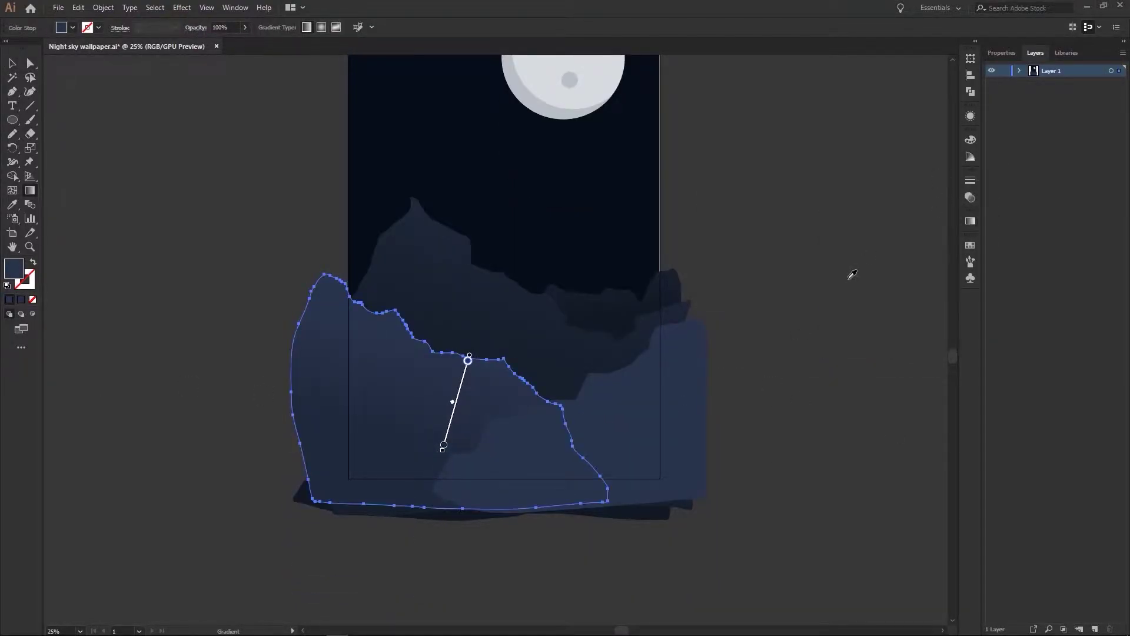
click(832, 327)
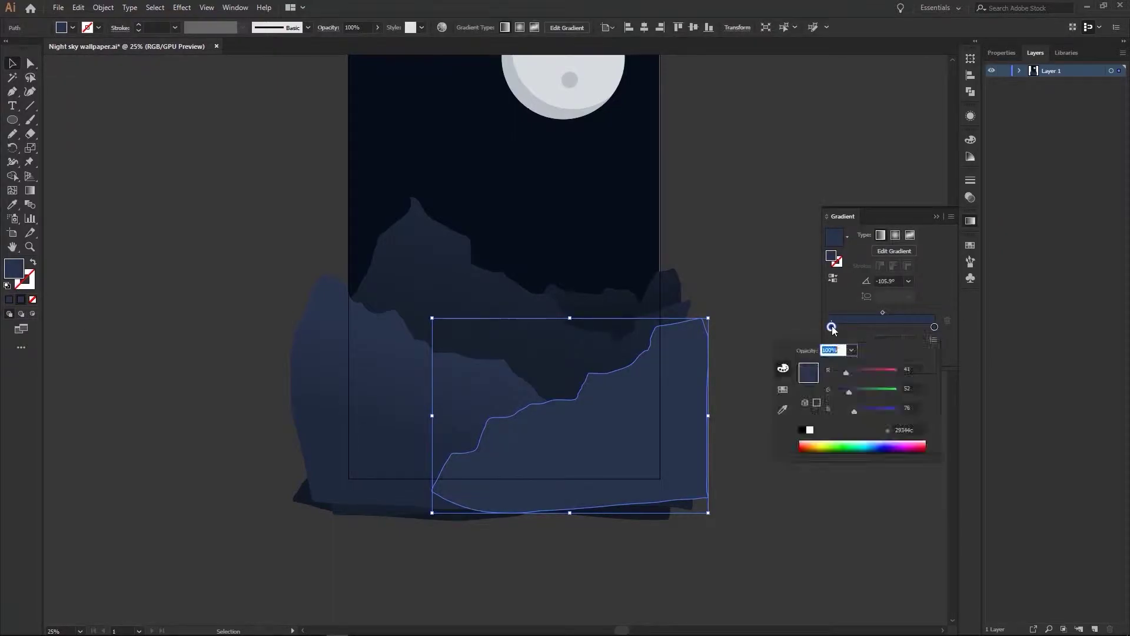
drag(856, 412, 859, 412)
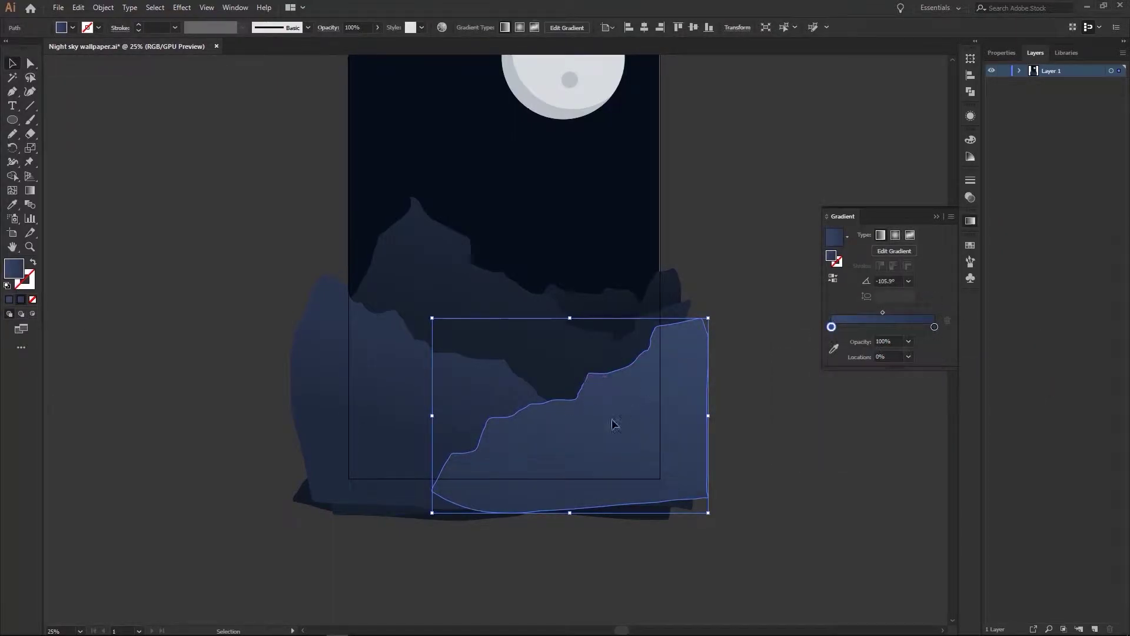
Redraw the mountain gradient with the Gradient tool and fine-tune a stop colour
key(g)
drag(548, 311, 596, 560)
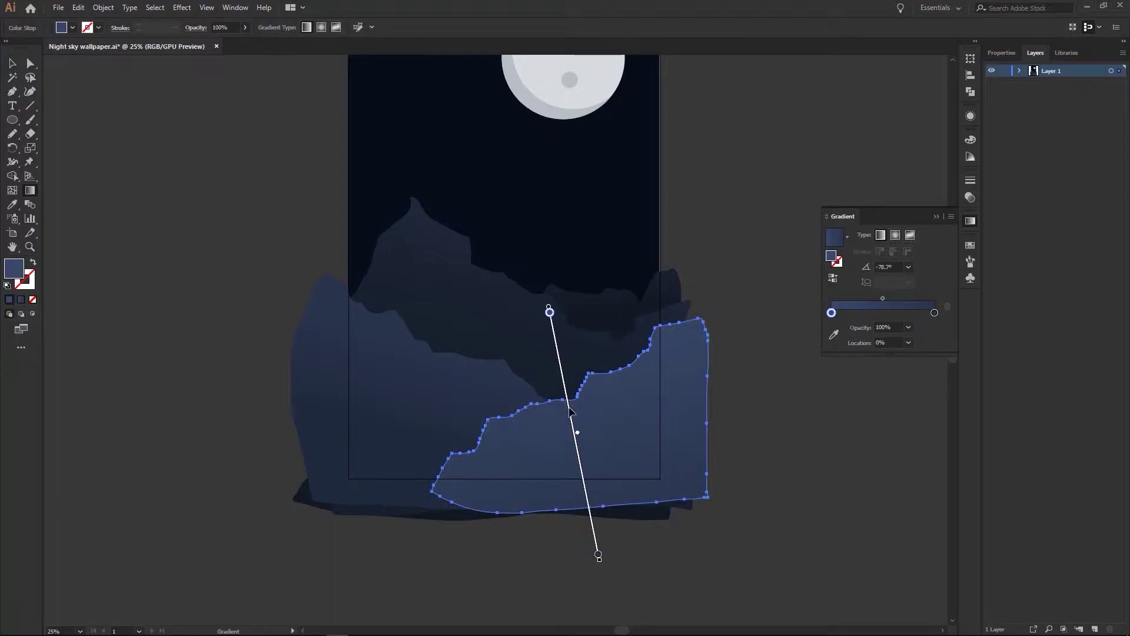
scroll(596, 561, down, 3)
drag(565, 308, 582, 386)
double_click(832, 313)
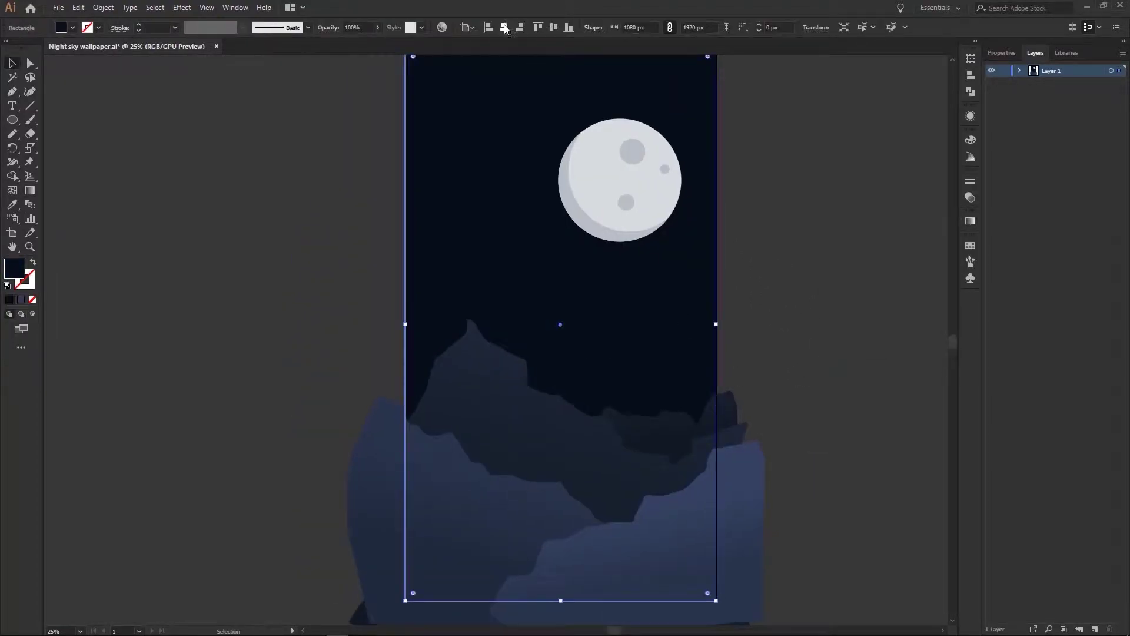
Lock the sky background, select the mountains and draw an artboard-sized clipping rectangle
key(ctrl+2)
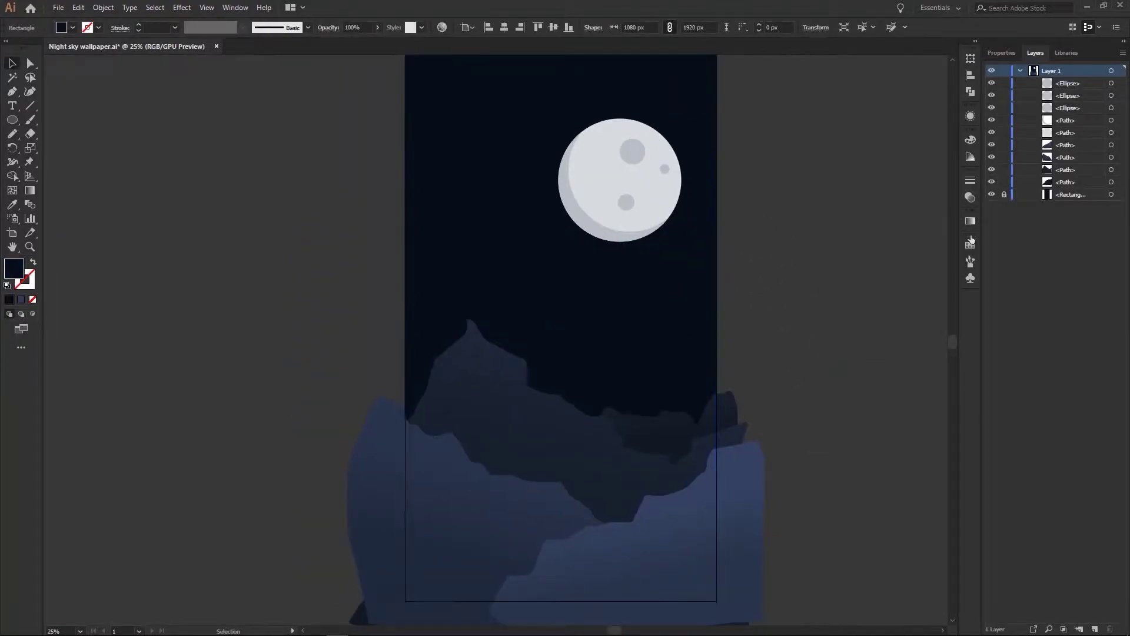
key(ctrl+minus)
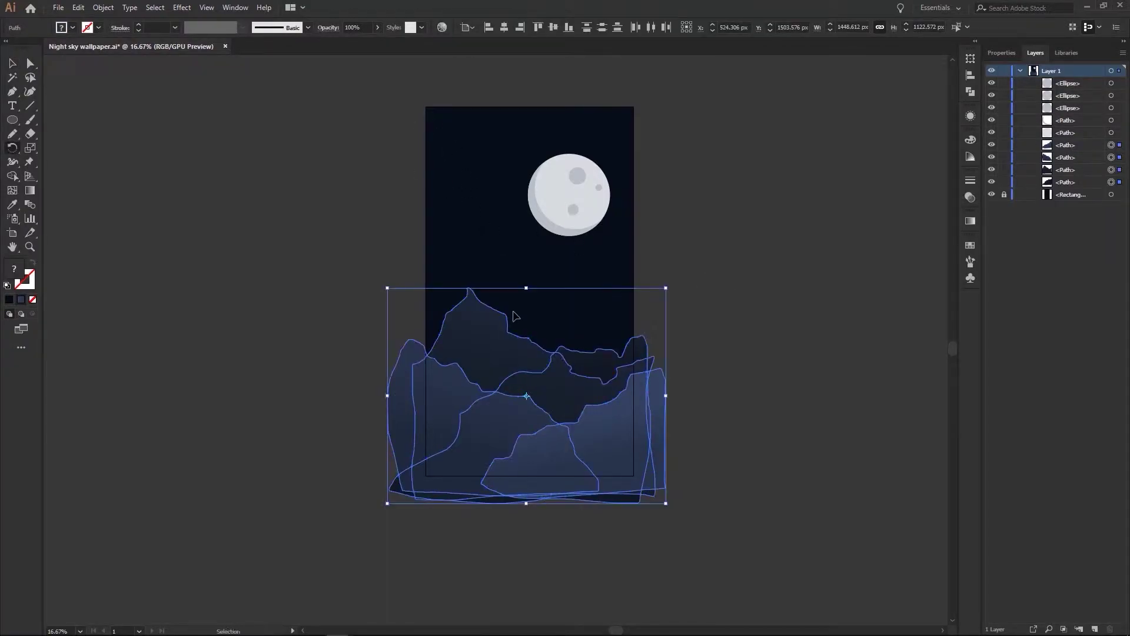
click(367, 270)
key(m)
drag(426, 106, 633, 475)
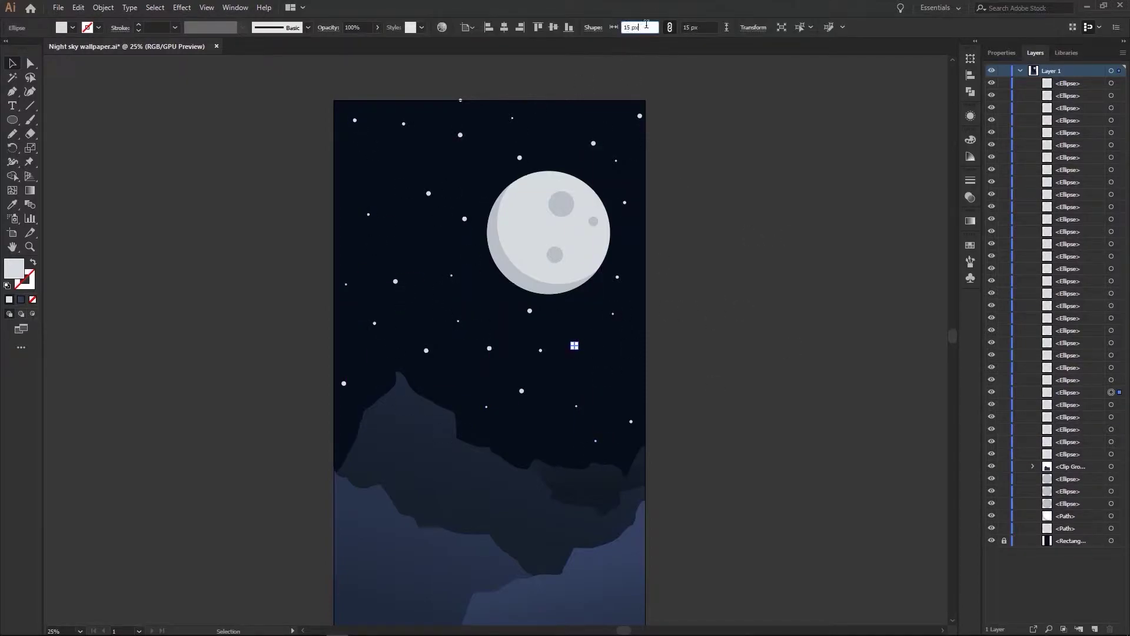
Save the wallpaper, fit the artboard in view and check the front mountain's colour
click(725, 247)
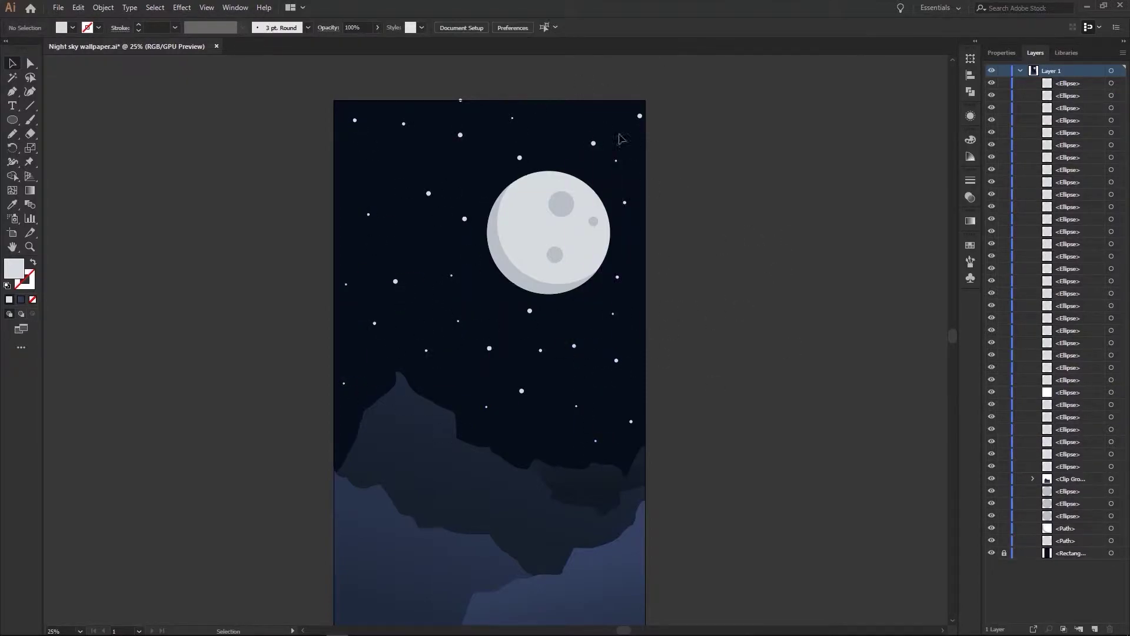
key(ctrl+s)
key(ctrl+0)
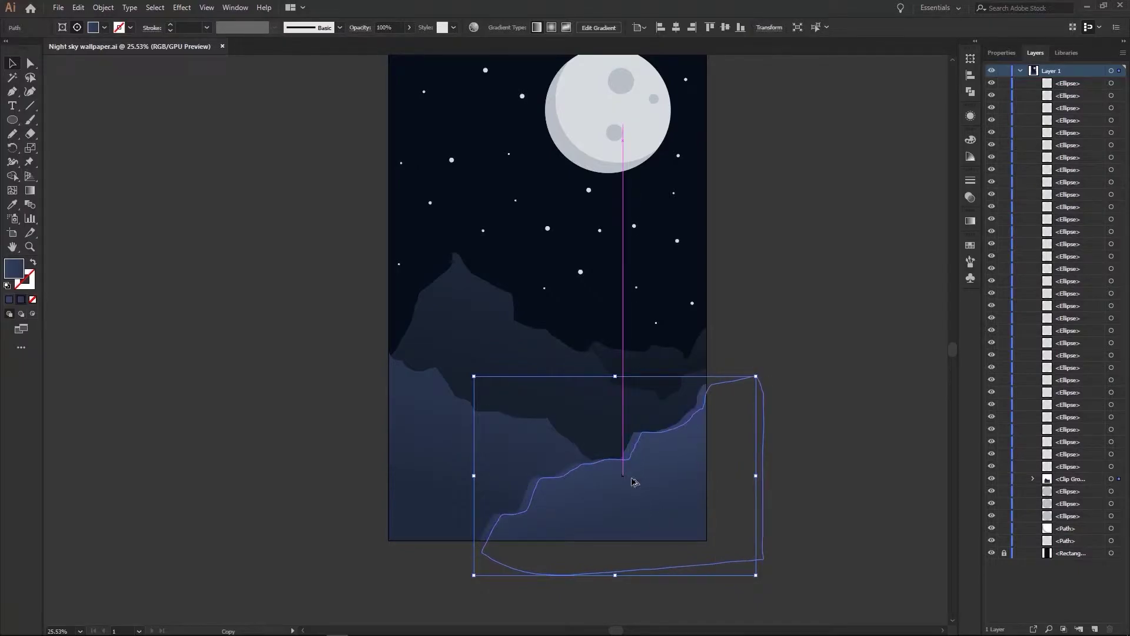
key(Return)
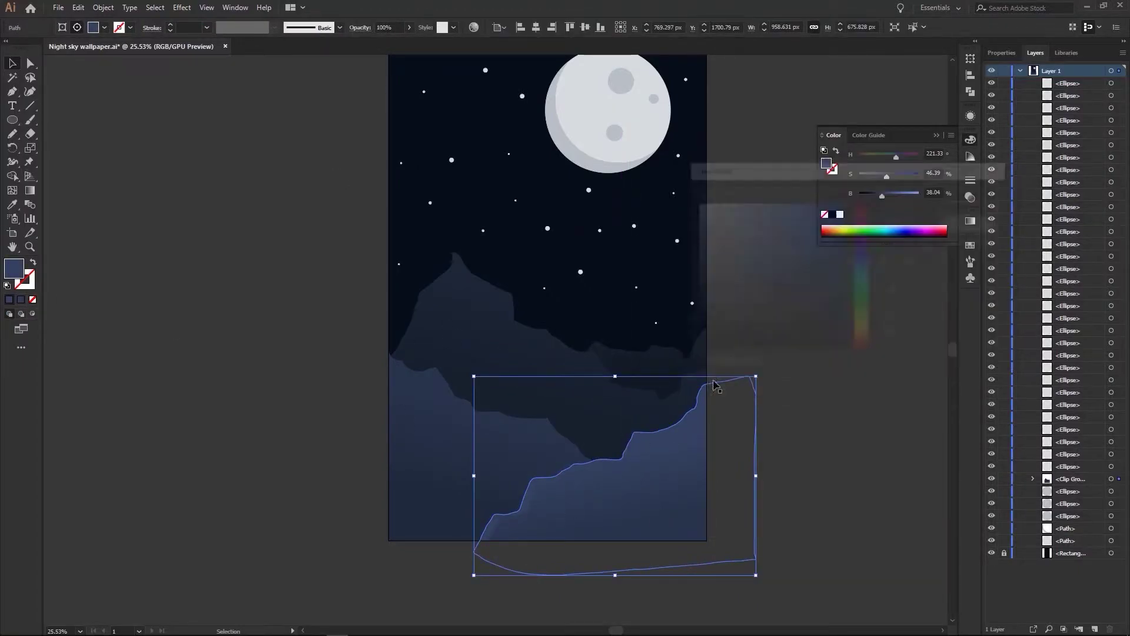
click(835, 424)
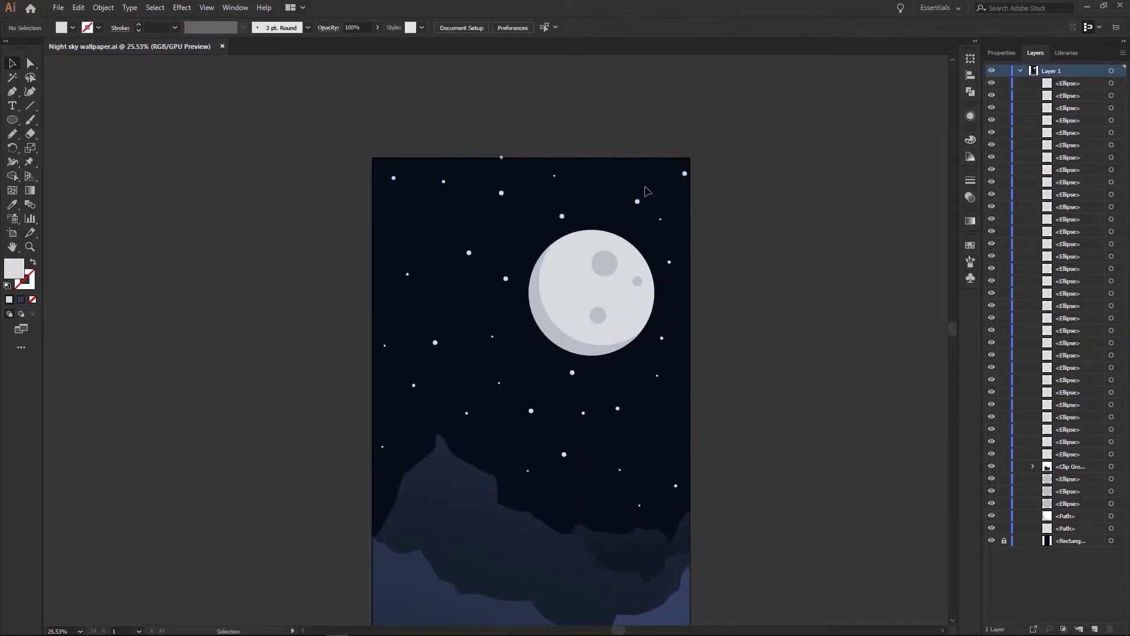
Delete the old clipped mountain group and zoom out around the artboard
click(379, 518)
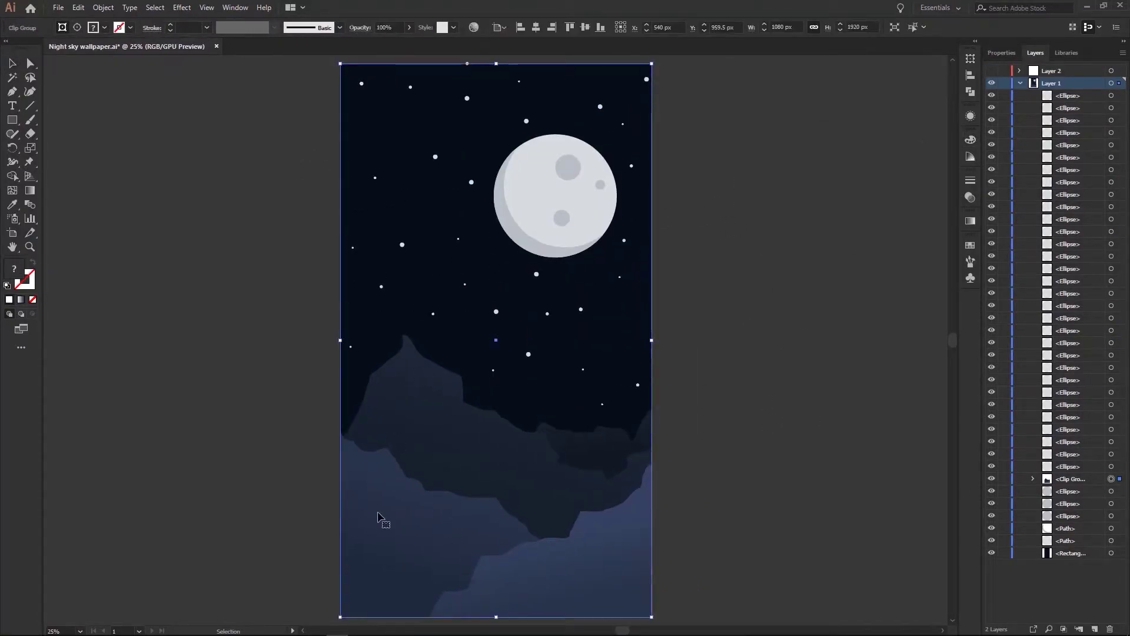
key(Delete)
key(ctrl+minus)
Draw a freehand mountain across the lower left with the Pencil tool and fill it dark blue
key(n)
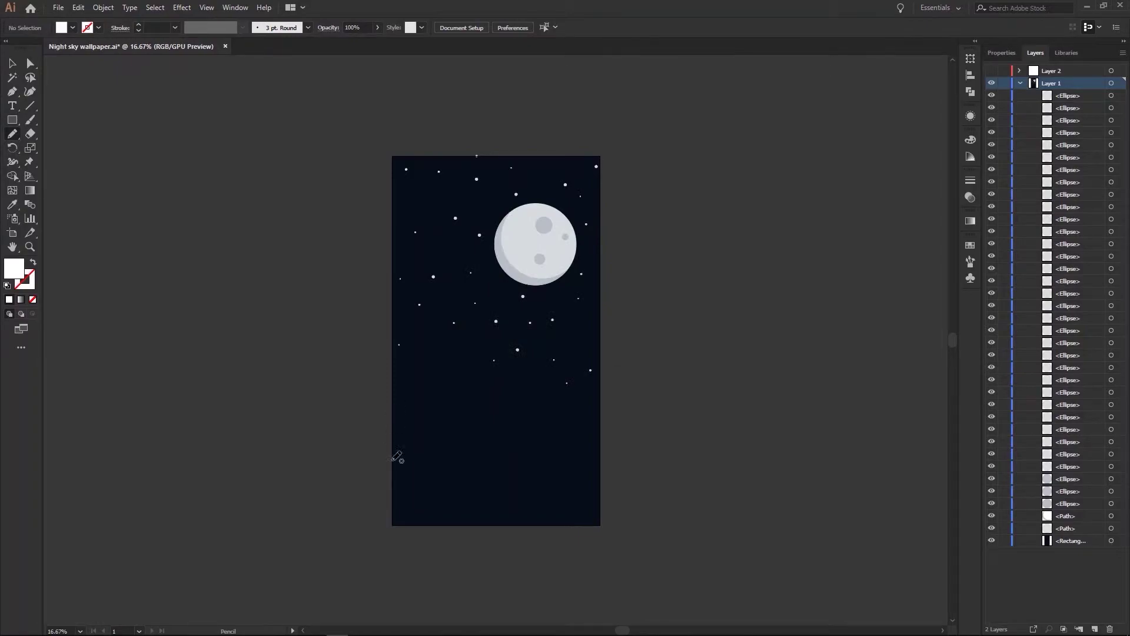
drag(622, 538, 375, 419)
double_click(14, 269)
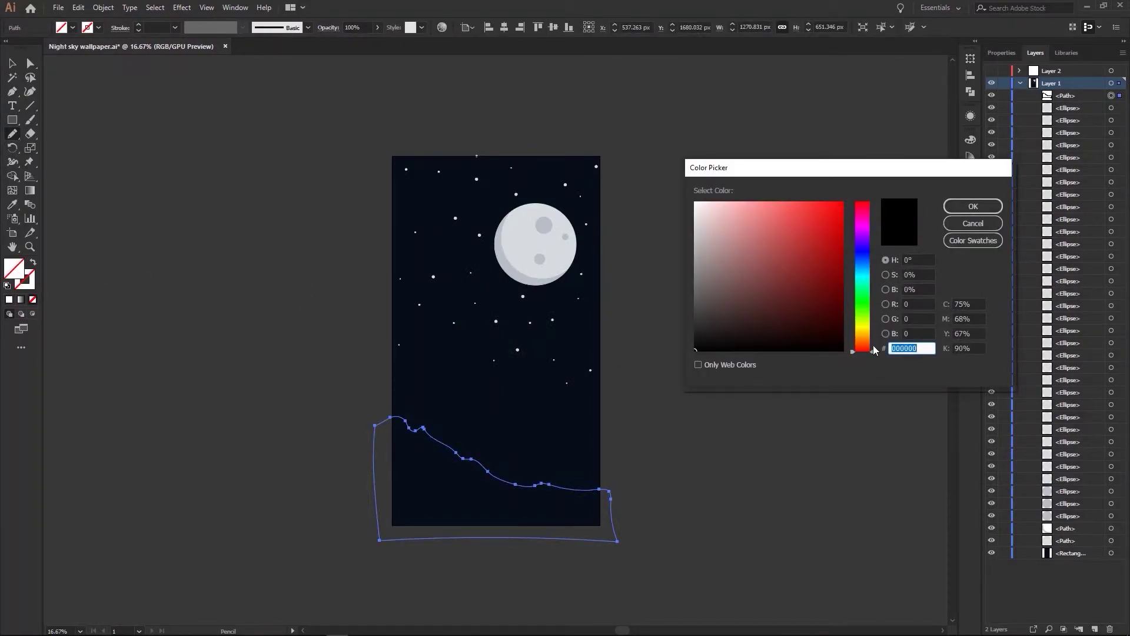
click(767, 298)
click(961, 204)
key(v)
key(ctrl+shift+a)
Draw a tall dark blue peak with the Pencil, then enlarge and reposition it
key(n)
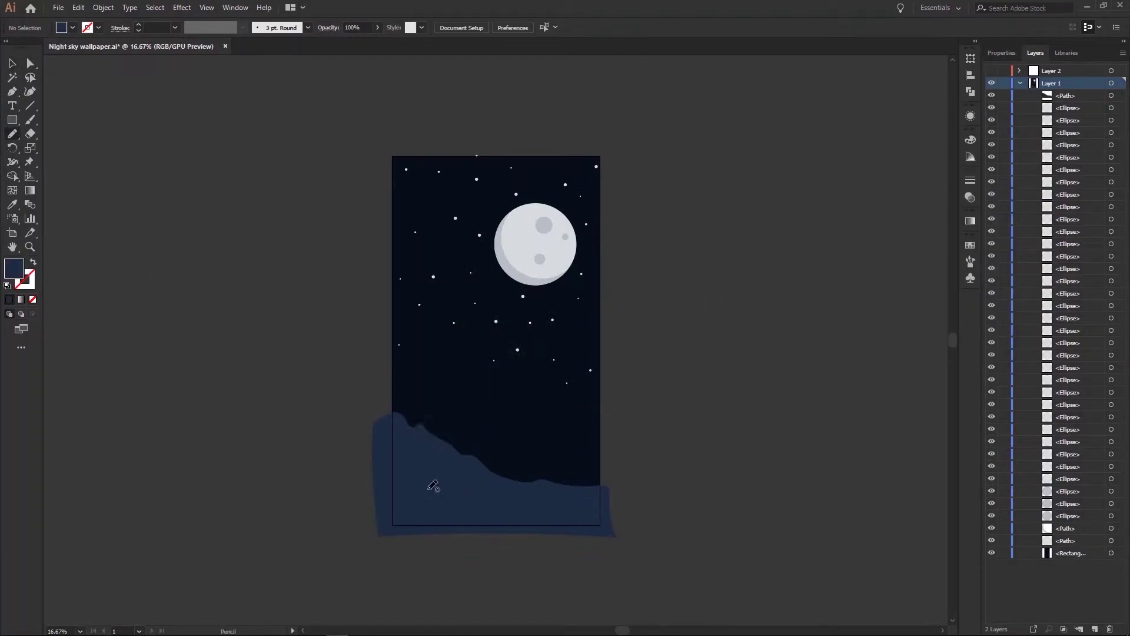
drag(400, 447, 459, 386)
drag(578, 496, 372, 558)
double_click(14, 268)
click(962, 205)
key(v)
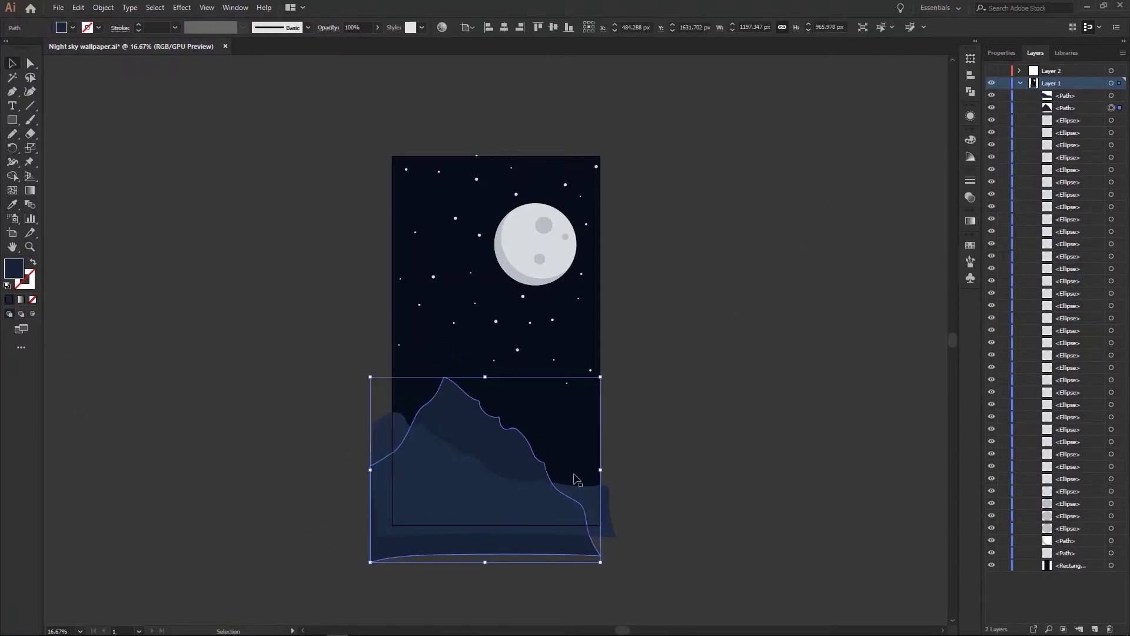
drag(576, 479, 512, 429)
click(673, 411)
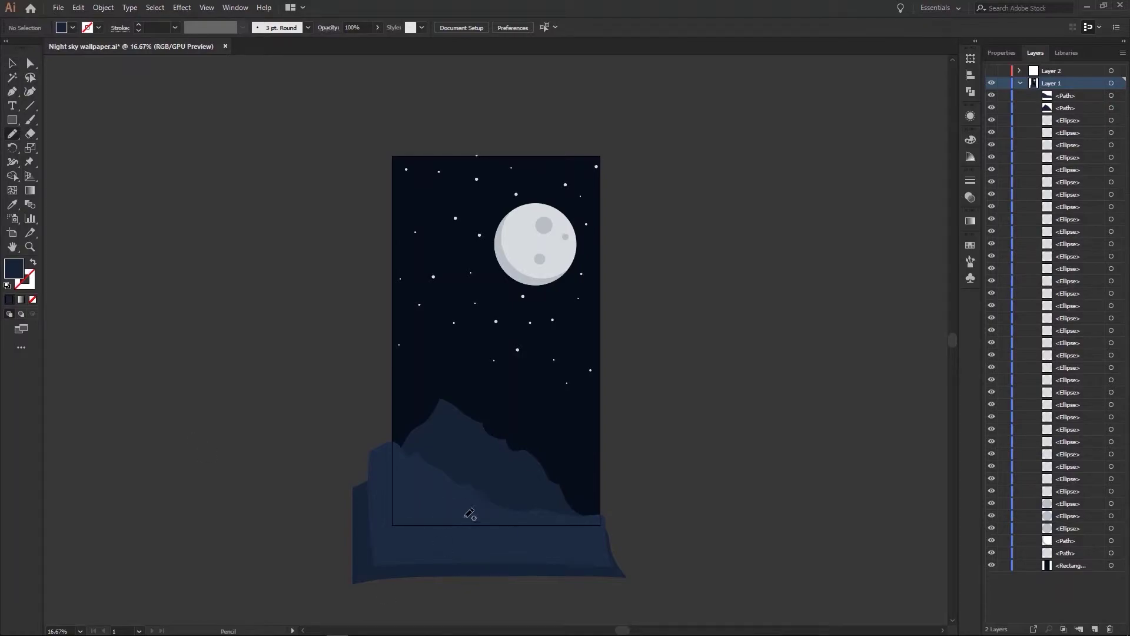
Draw a third mountain on the lower right and fill it a lighter blue
drag(451, 536, 461, 520)
double_click(14, 268)
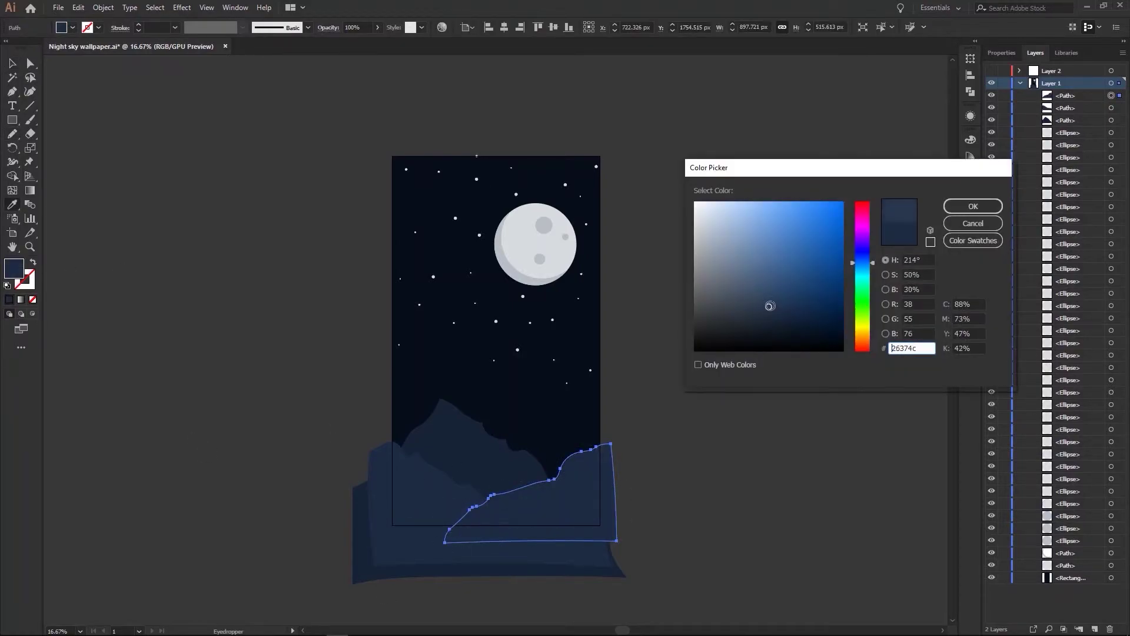
click(970, 204)
key(v)
click(731, 337)
Tweak the tall peak's ridge anchor, nudge the mountains lower, and draw an artboard-sized rectangle
click(586, 487)
click(469, 470)
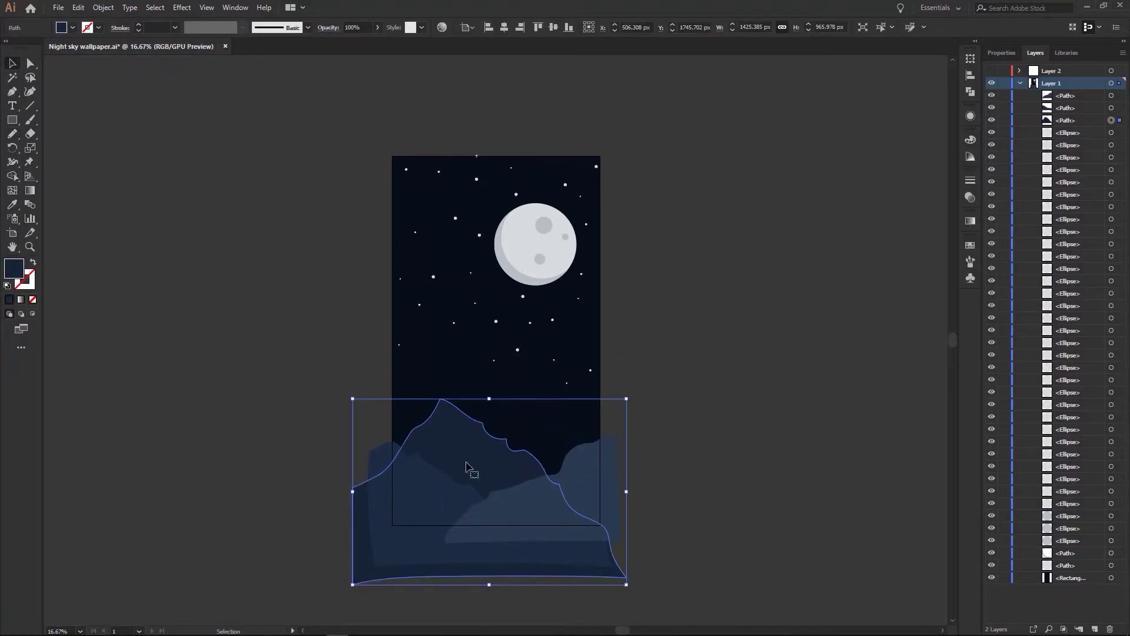
key(a)
click(544, 470)
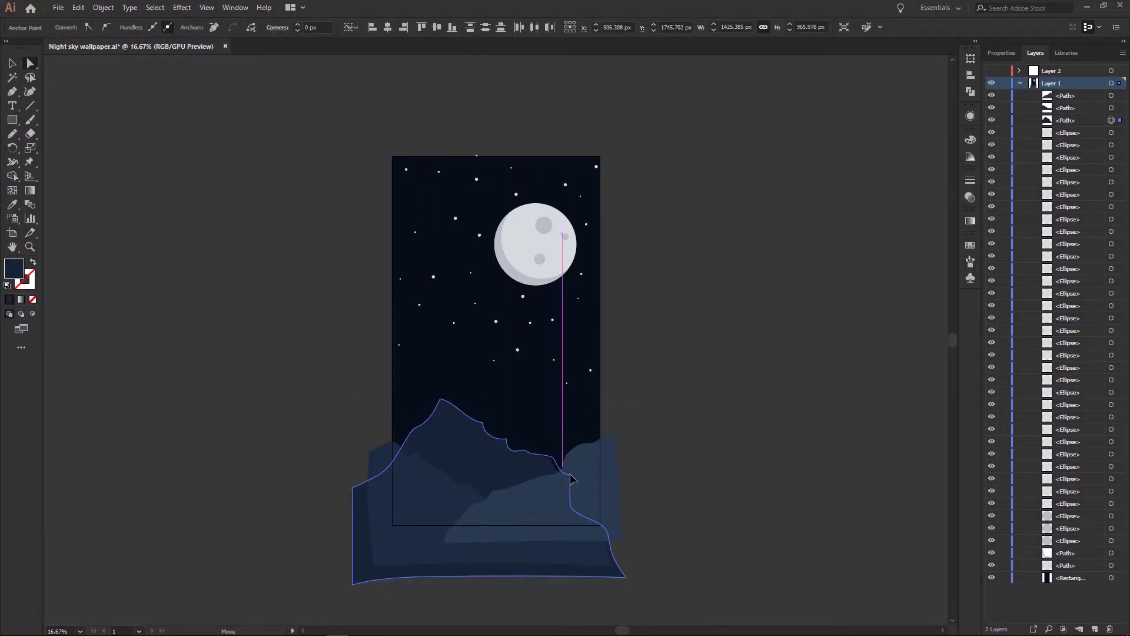
click(666, 477)
key(v)
click(587, 492)
key(shift+Down)
key(shift+Down)
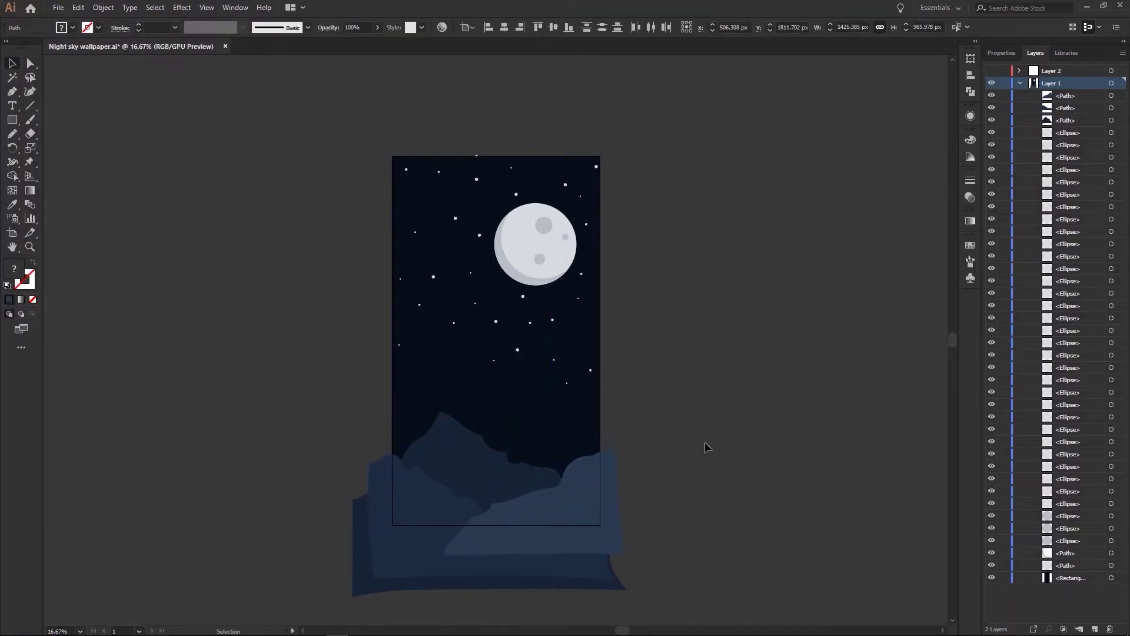
click(704, 449)
drag(394, 156, 601, 524)
Select the rectangle and three mountains and clip them into a clipping mask with Ctrl+7
key(v)
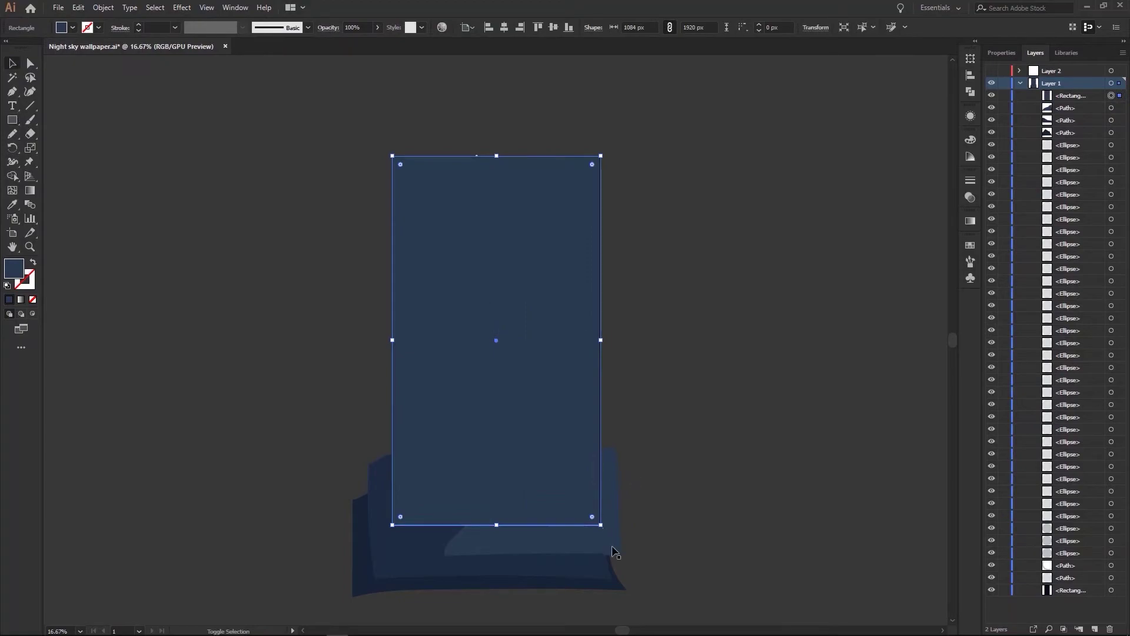
drag(438, 601, 471, 333)
key(ctrl+7)
click(780, 342)
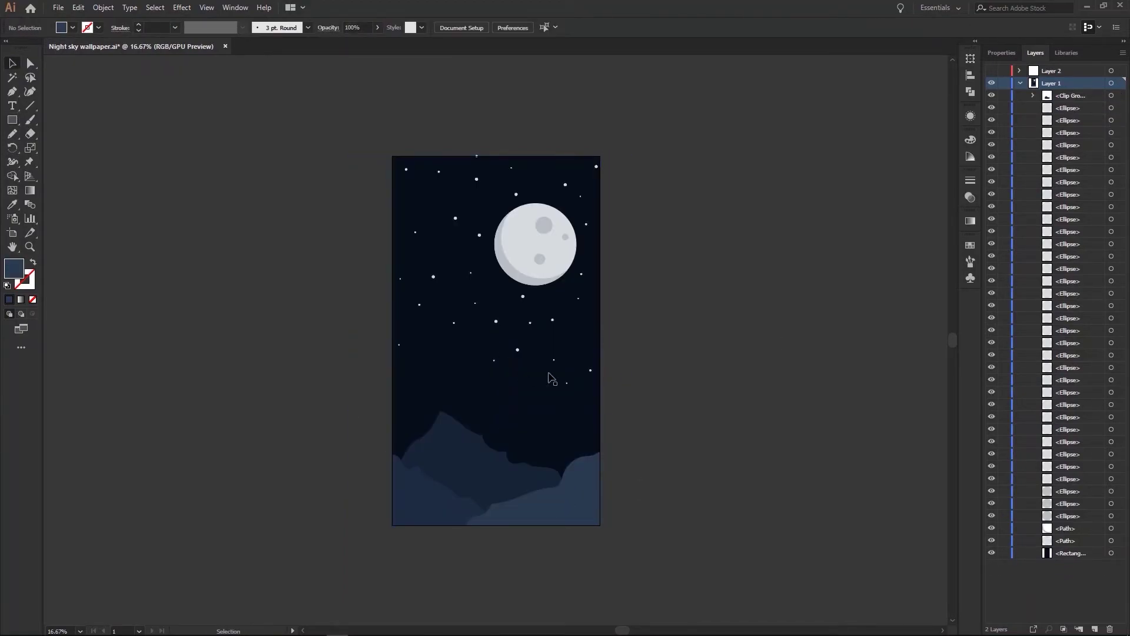
Fit the artboard in the window and save the finished wallpaper
key(ctrl+0)
drag(457, 236, 608, 472)
click(744, 308)
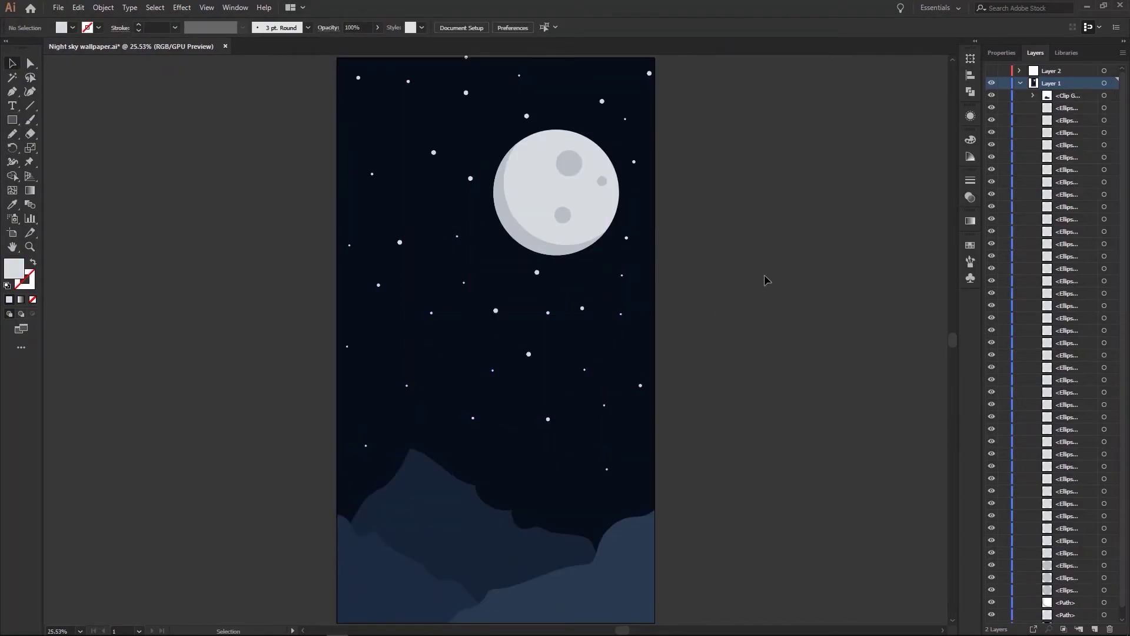
key(ctrl+s)
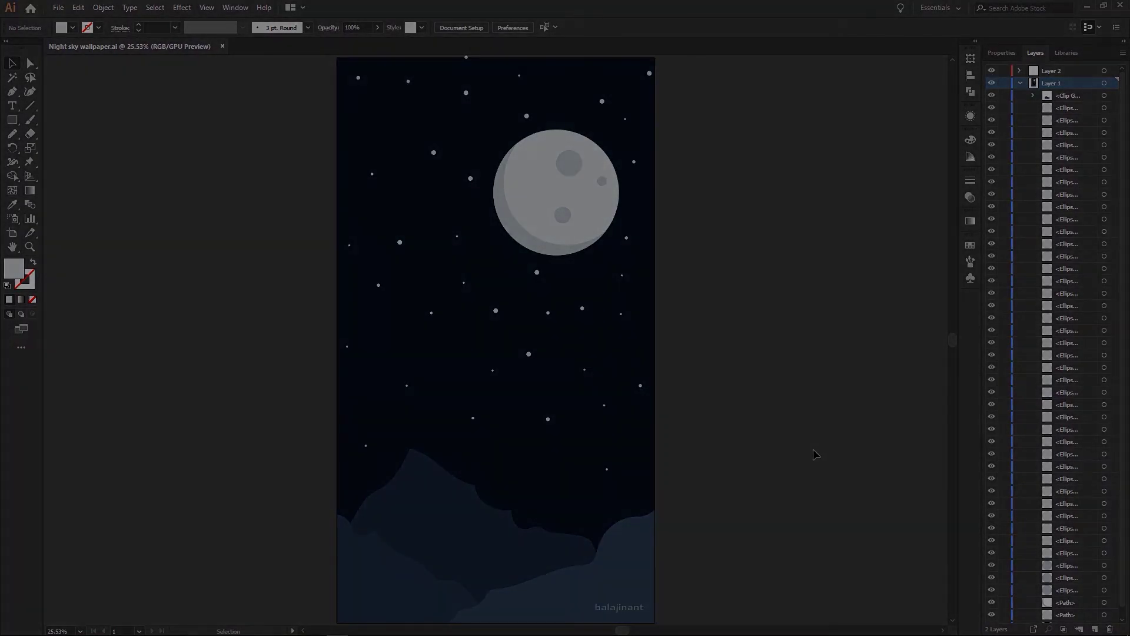